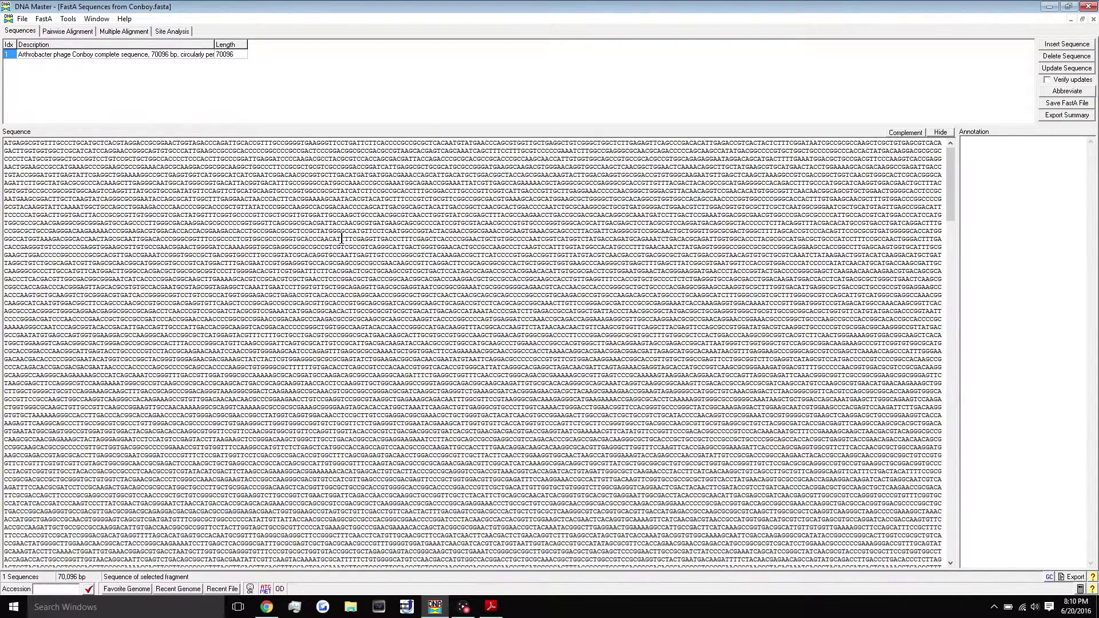
- Inspect the Conboy genome sequence by highlighting and clearing several stretches of it
{"action": "left_click_drag", "start_coordinate": [212, 215], "coordinate": [465, 452]}
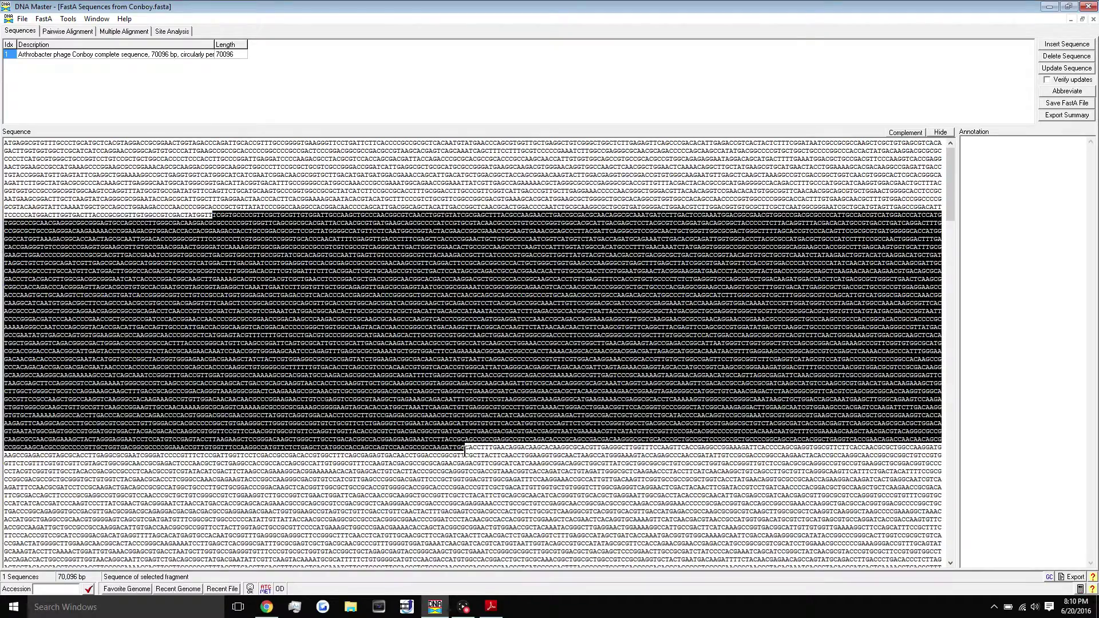
{"action": "left_click", "coordinate": [265, 296]}
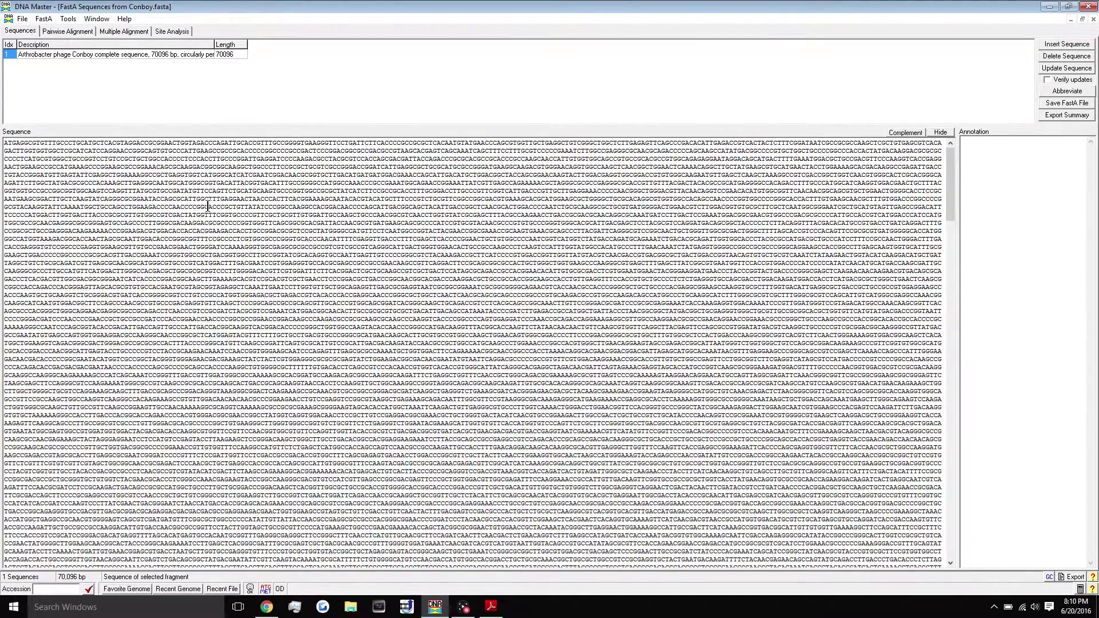
{"action": "left_click_drag", "start_coordinate": [208, 206], "coordinate": [211, 319]}
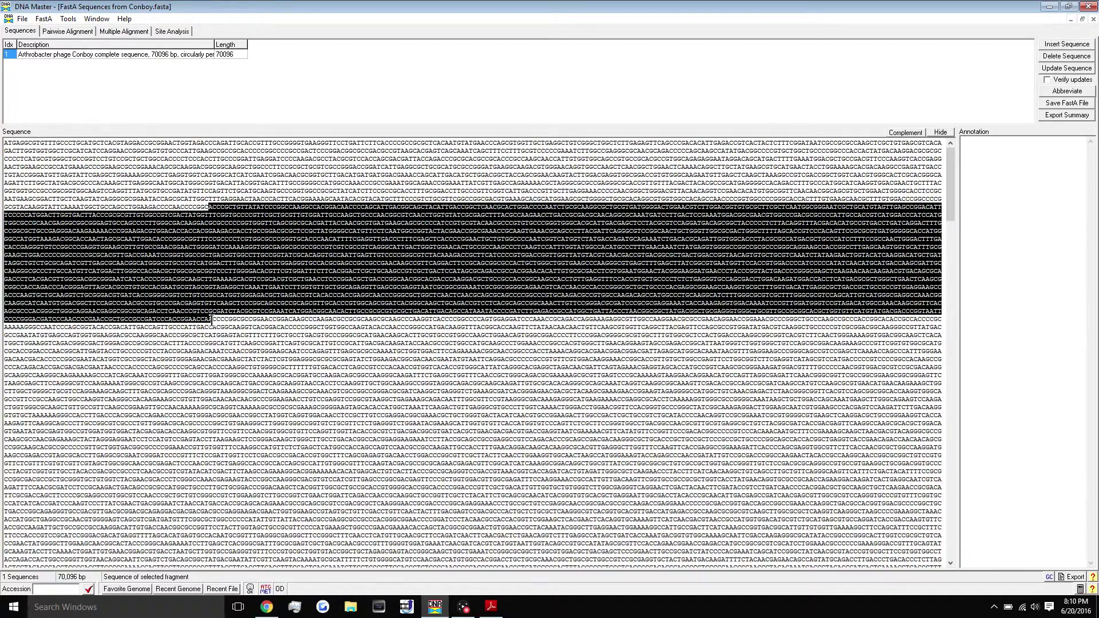
{"action": "left_click", "coordinate": [346, 327]}
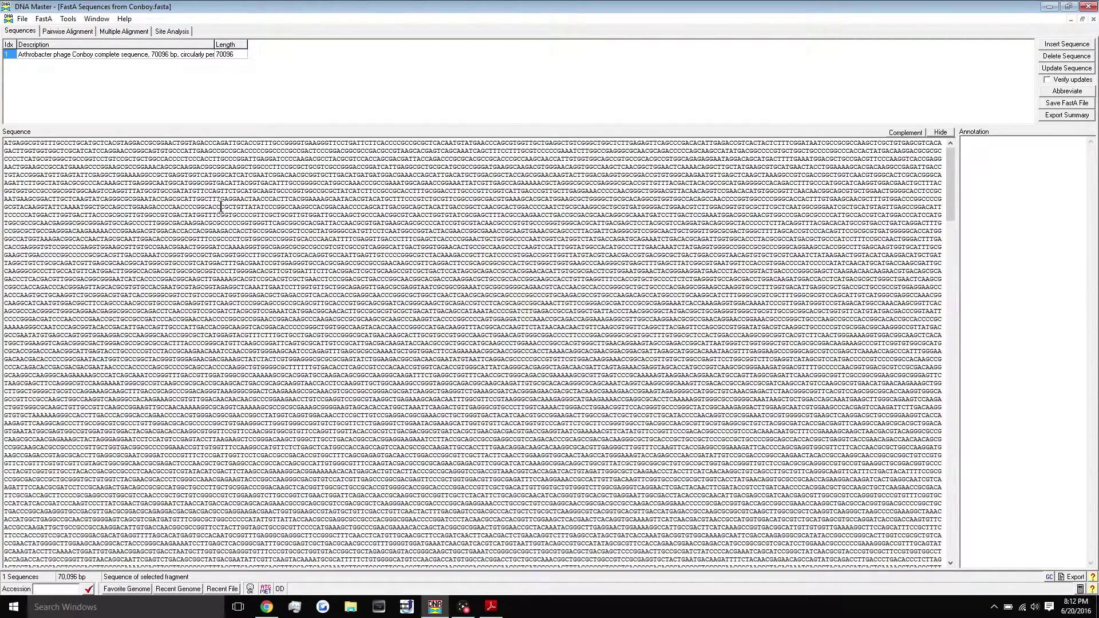
{"action": "left_click_drag", "start_coordinate": [221, 208], "coordinate": [420, 342]}
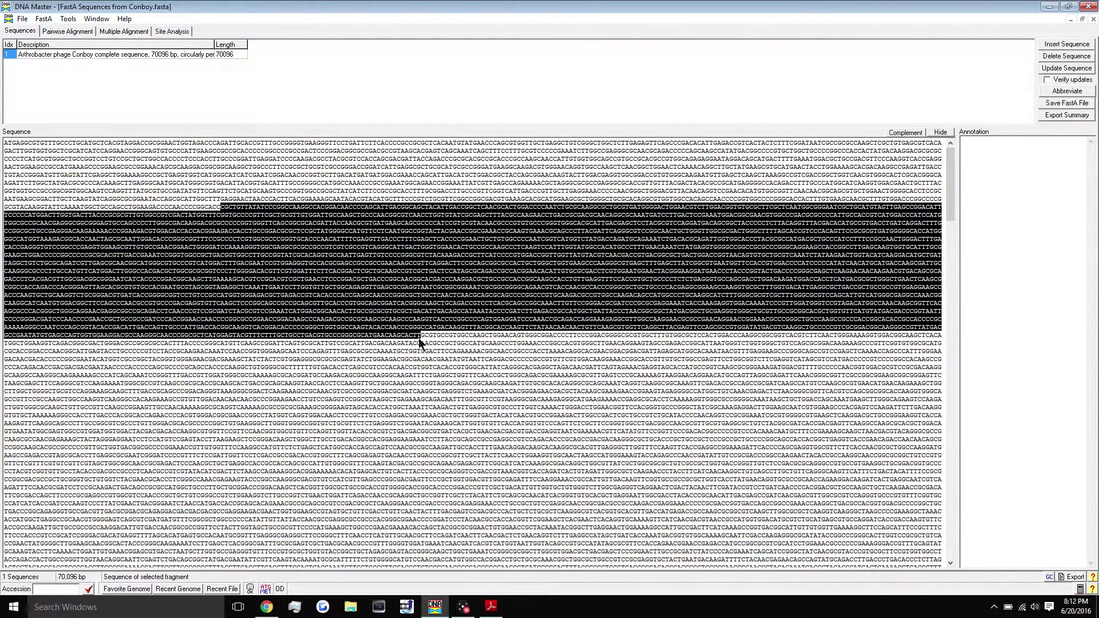
{"action": "left_click", "coordinate": [221, 247]}
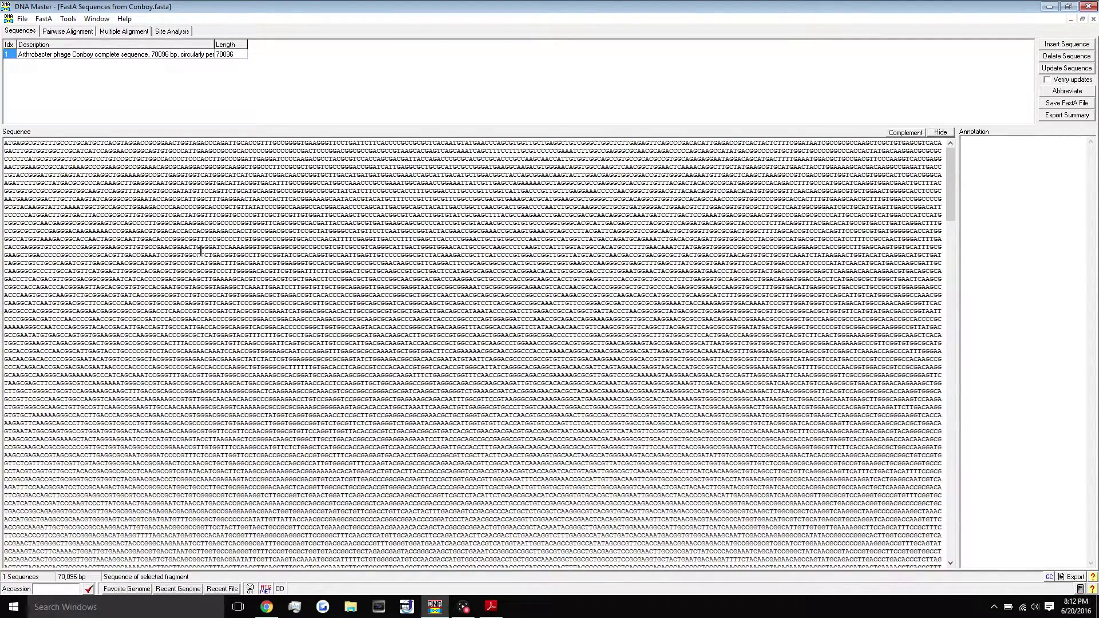
{"action": "key", "text": "ctrl+a"}
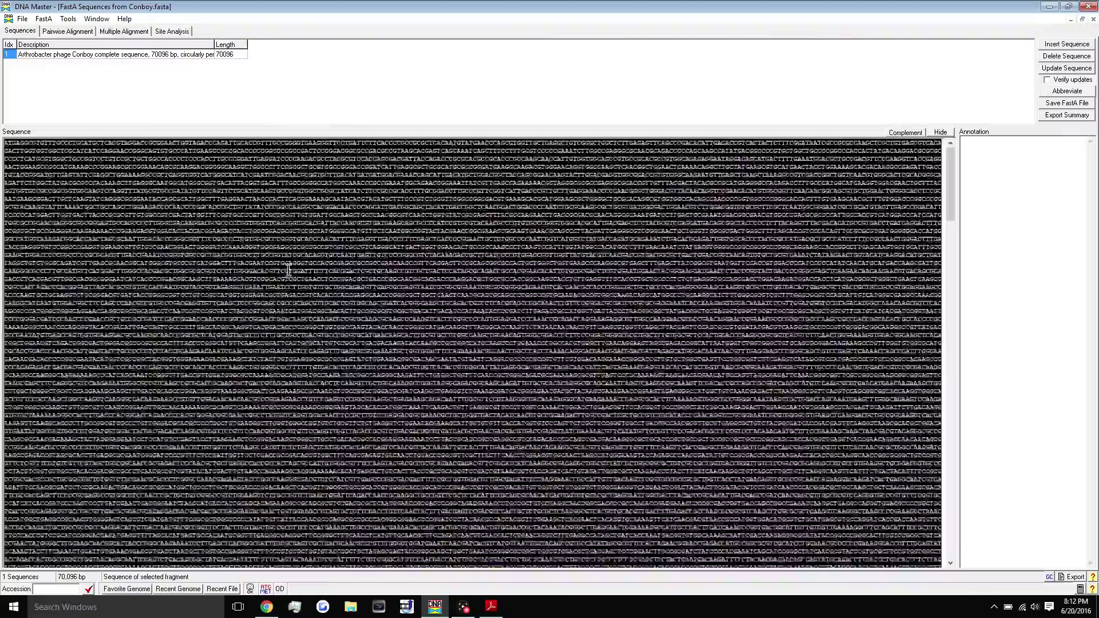
{"action": "left_click", "coordinate": [289, 273]}
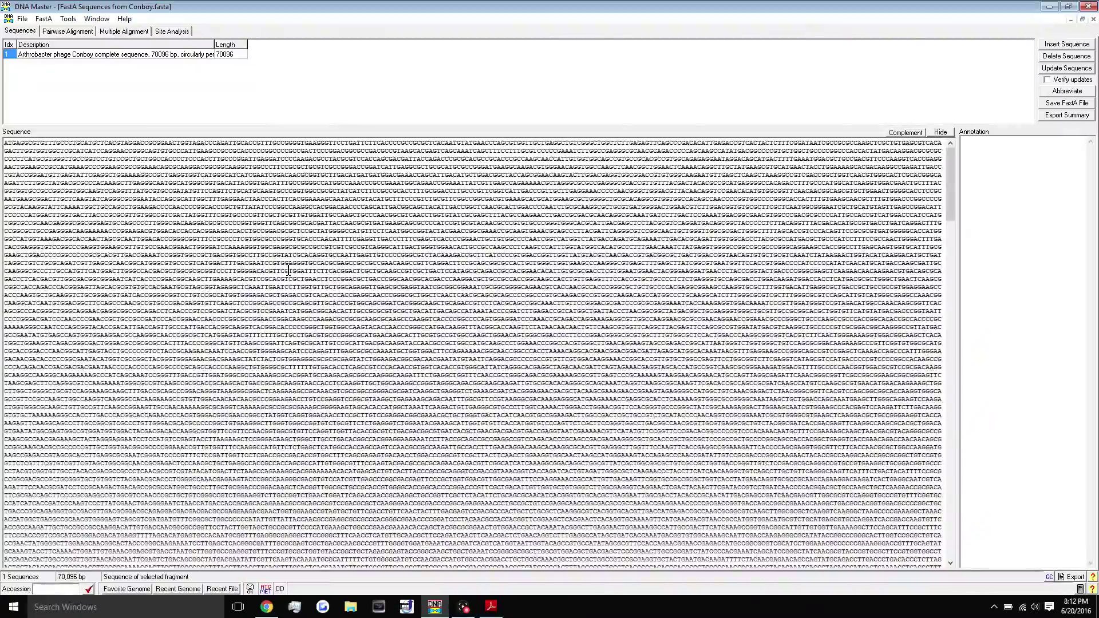
{"action": "scroll", "coordinate": [289, 269], "scroll_direction": "down", "scroll_amount": 1}
{"action": "scroll", "coordinate": [289, 269], "scroll_direction": "down", "scroll_amount": 5}
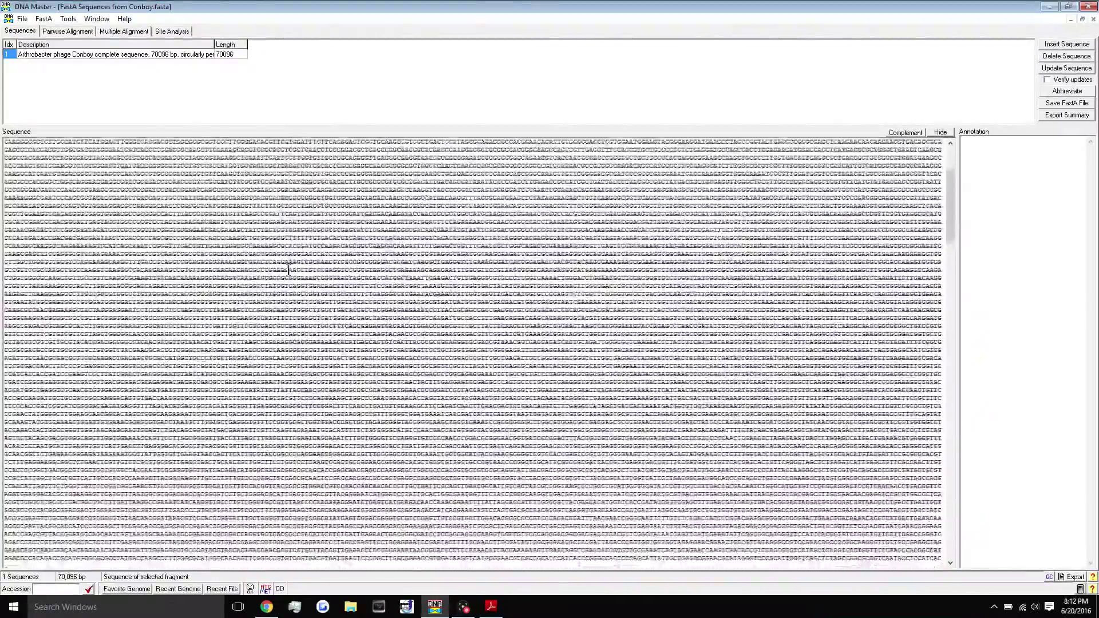
{"action": "scroll", "coordinate": [289, 269], "scroll_direction": "up", "scroll_amount": 5}
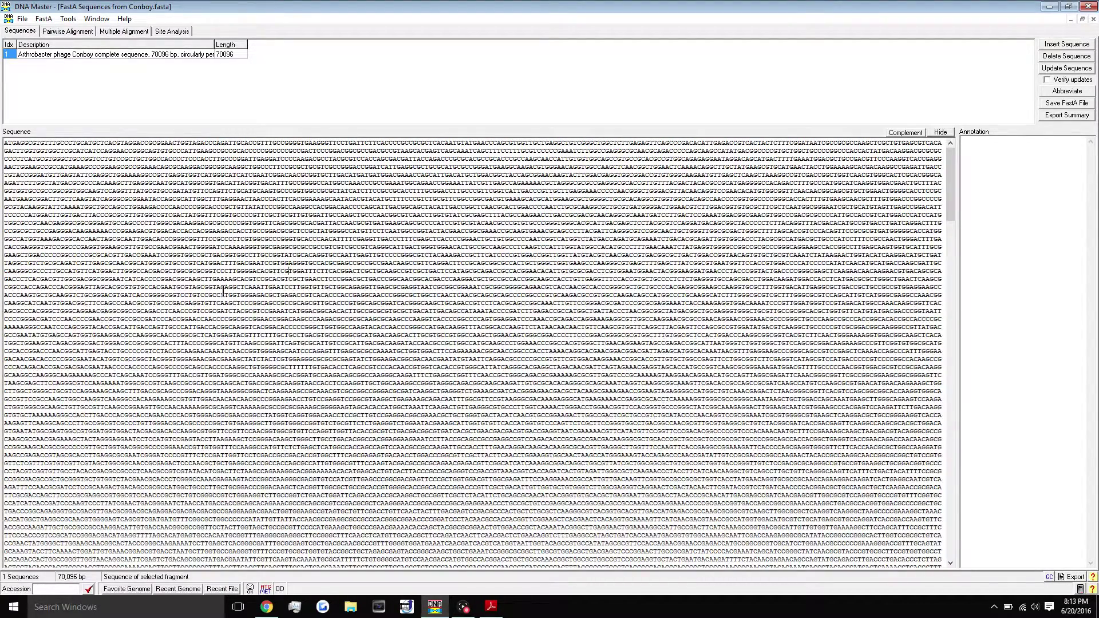
- Export a new genome document created from this Conboy.fasta entry only
{"action": "left_click_drag", "start_coordinate": [90, 160], "coordinate": [147, 209]}
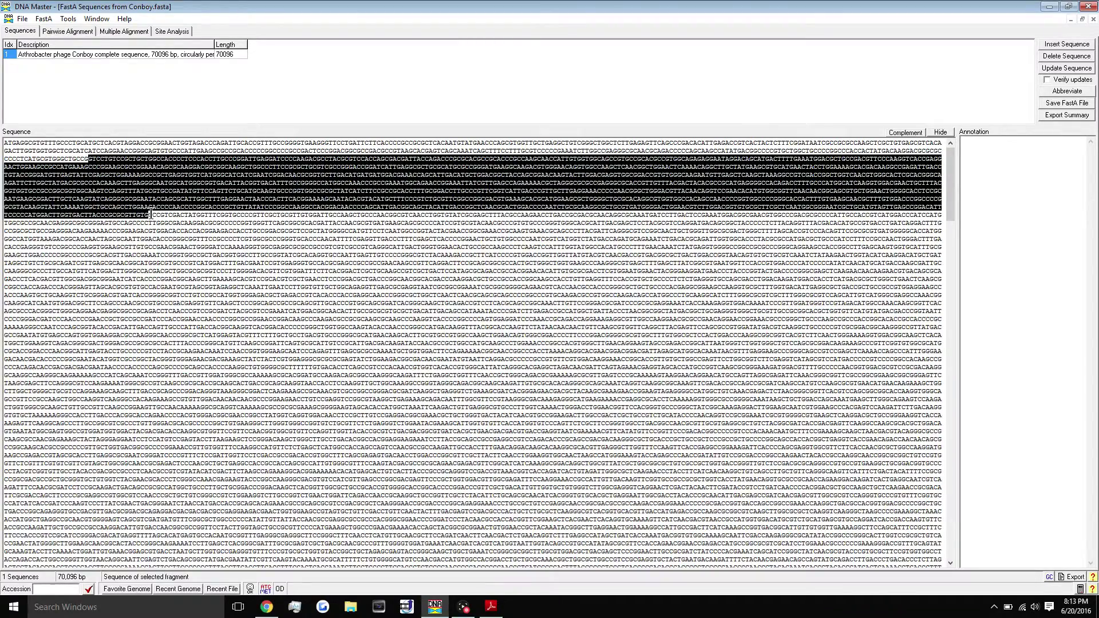
{"action": "left_click", "coordinate": [147, 209]}
{"action": "left_click", "coordinate": [1064, 573]}
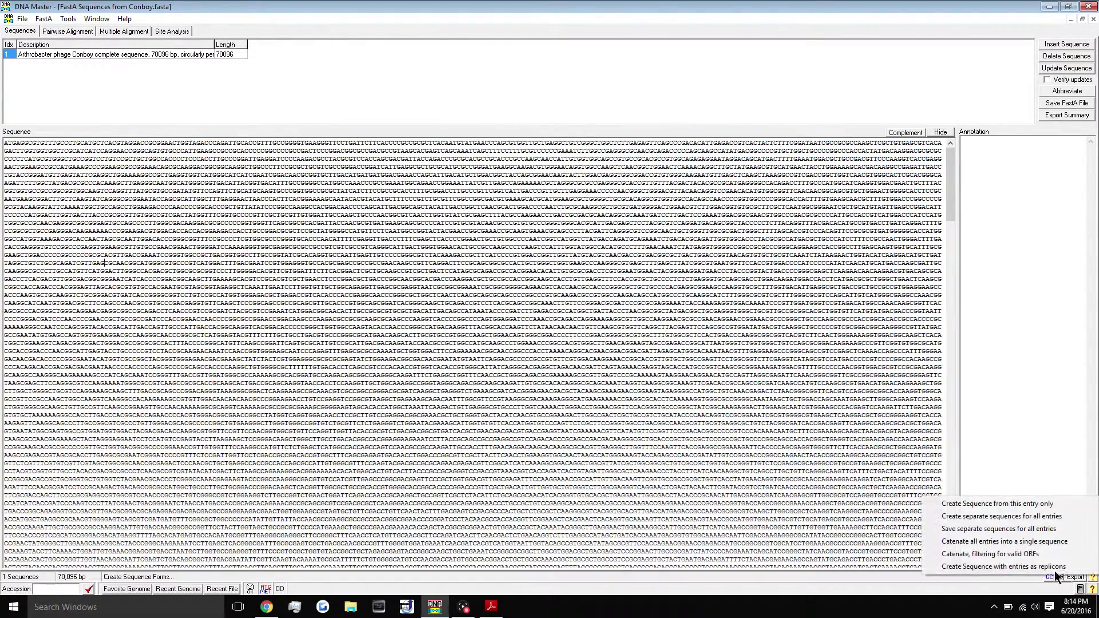
{"action": "left_click", "coordinate": [997, 507]}
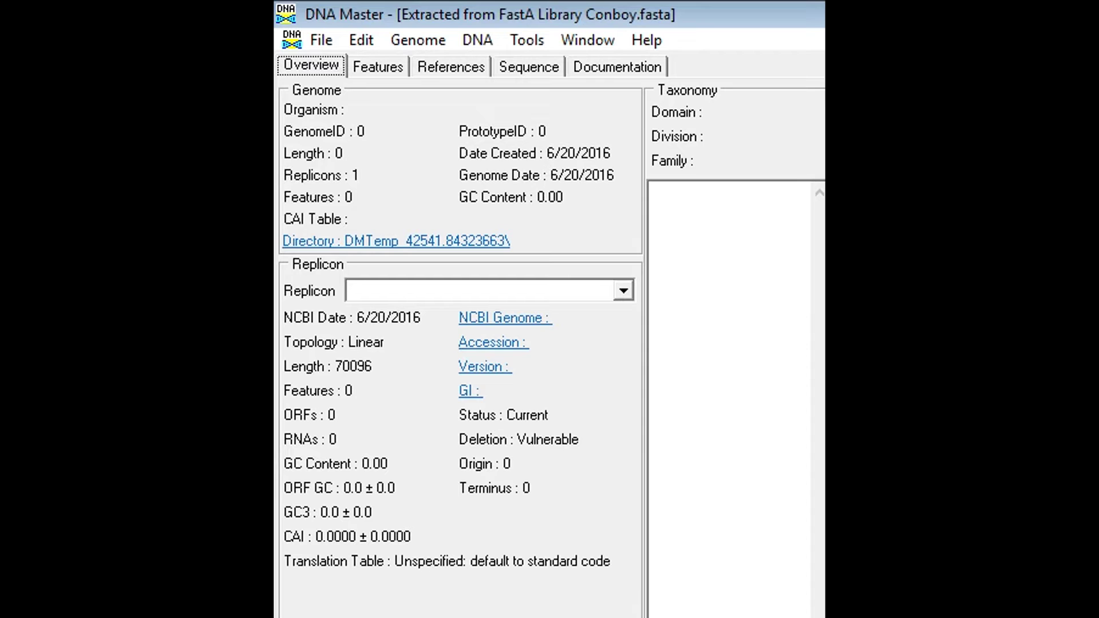
{"action": "left_click", "coordinate": [409, 49]}
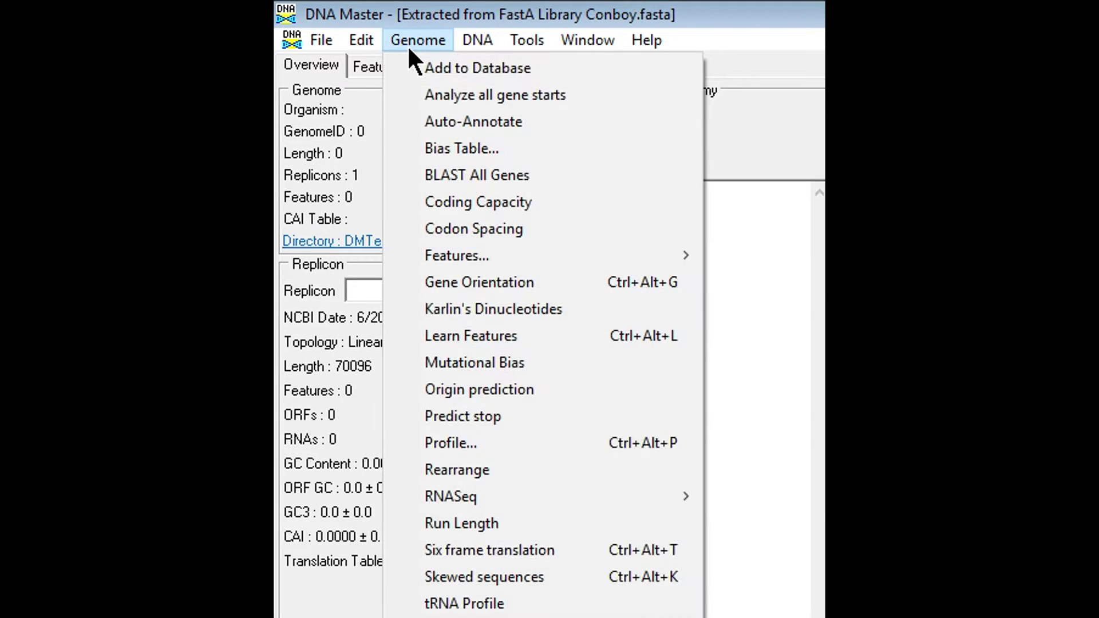
- In Auto-Annotate, combine Glimmer and GeneMark gene calls, favouring Glimmer
{"action": "left_click", "coordinate": [541, 121]}
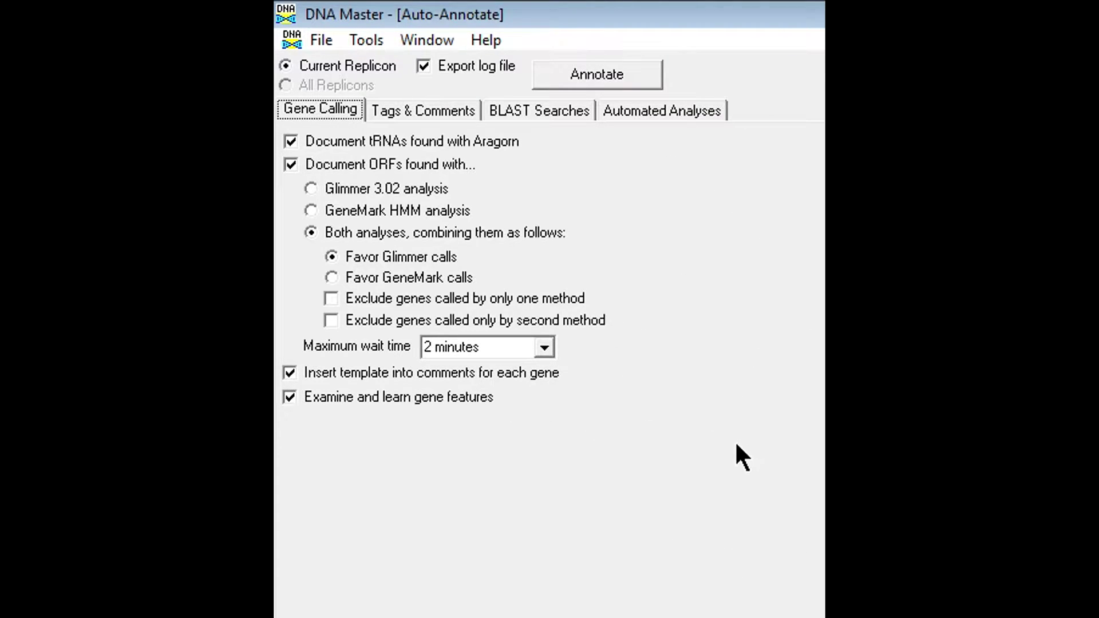
{"action": "left_click", "coordinate": [309, 230]}
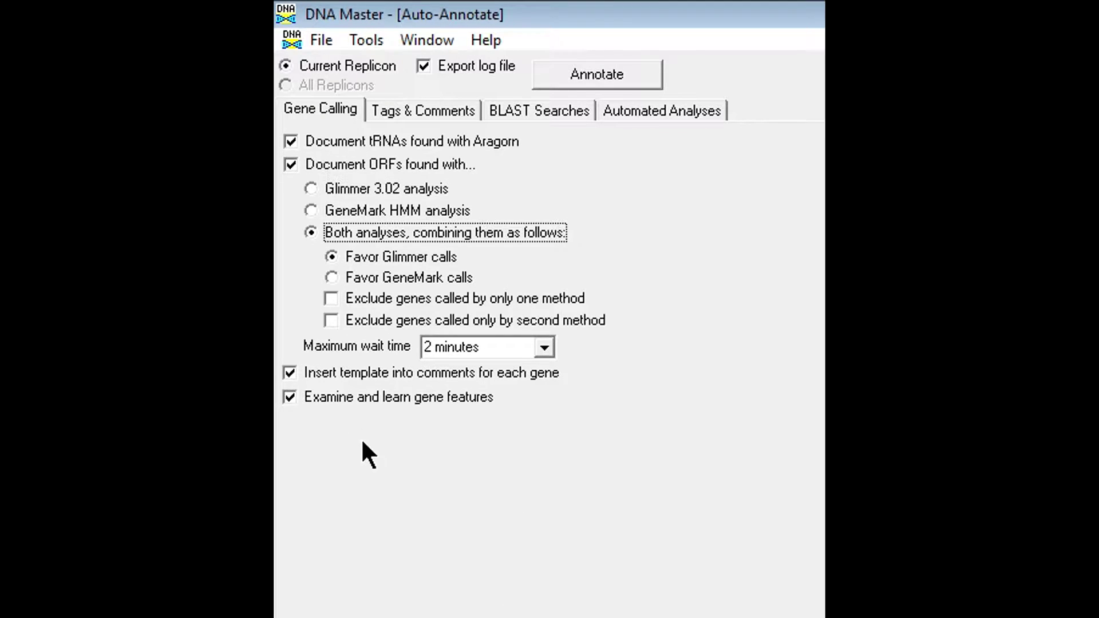
{"action": "key", "text": "shift+Tab"}
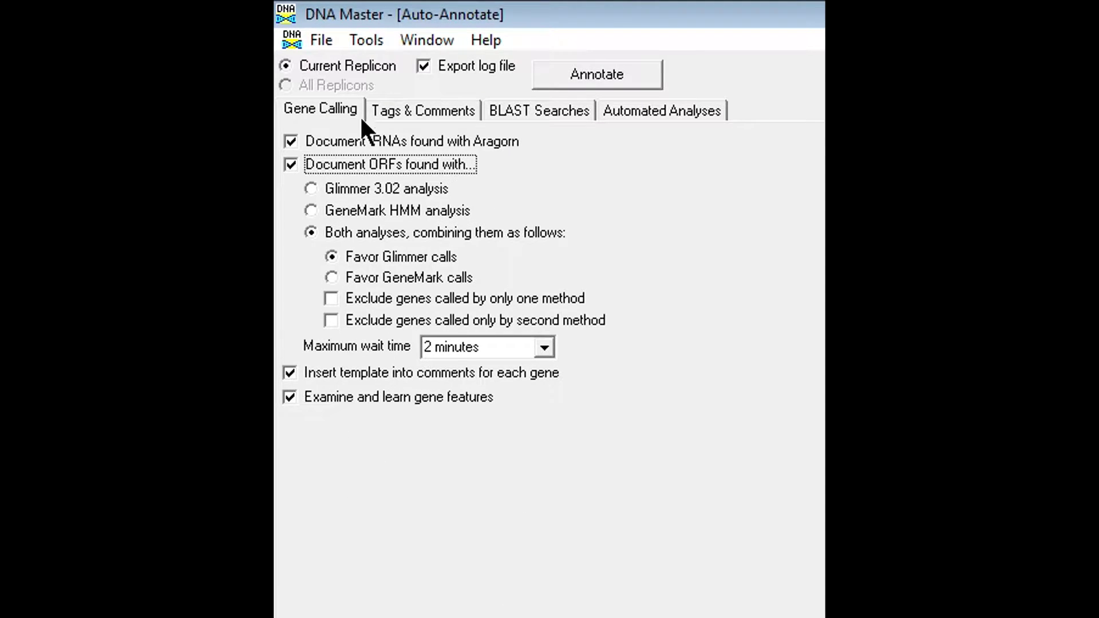
{"action": "left_click", "coordinate": [414, 112]}
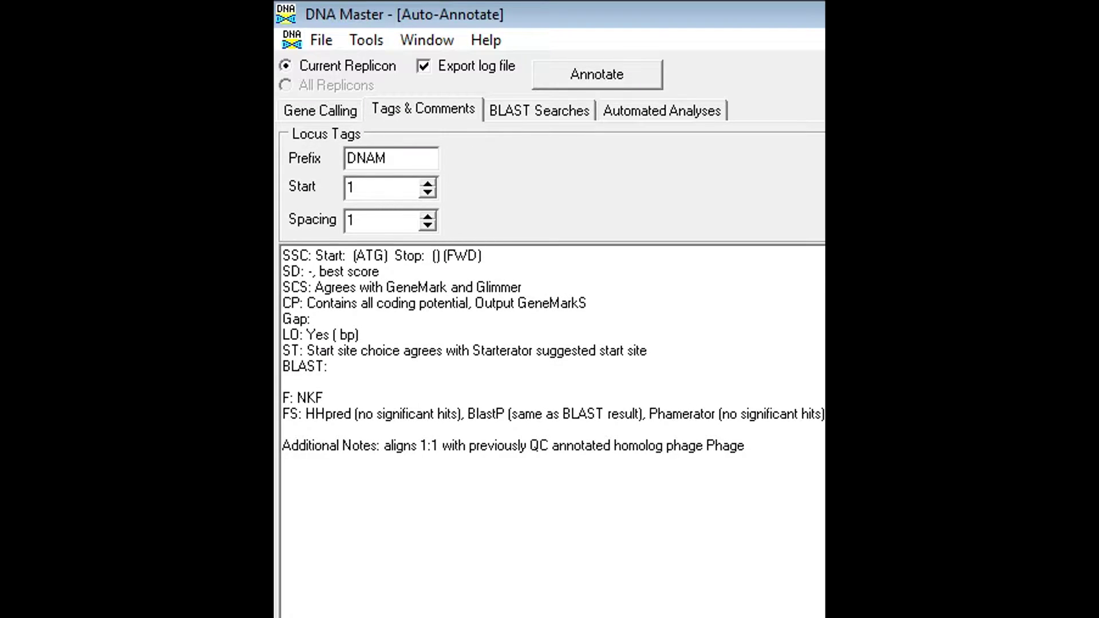
- Review the gene comment template text, from SSC down to Additional Notes
{"action": "left_click", "coordinate": [284, 461]}
{"action": "left_click_drag", "start_coordinate": [283, 458], "coordinate": [283, 257]}
{"action": "left_click", "coordinate": [283, 461]}
{"action": "left_click_drag", "start_coordinate": [282, 255], "coordinate": [316, 252]}
{"action": "left_click", "coordinate": [316, 255]}
{"action": "left_click", "coordinate": [284, 461]}
{"action": "key", "text": "ctrl+a"}
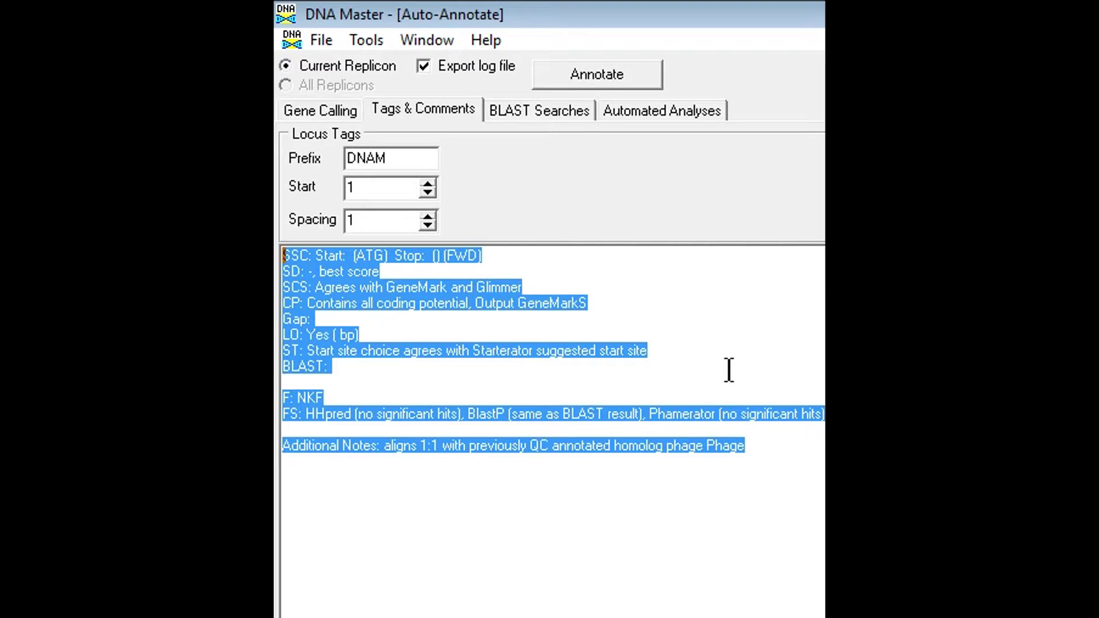
{"action": "key", "text": "ctrl+End"}
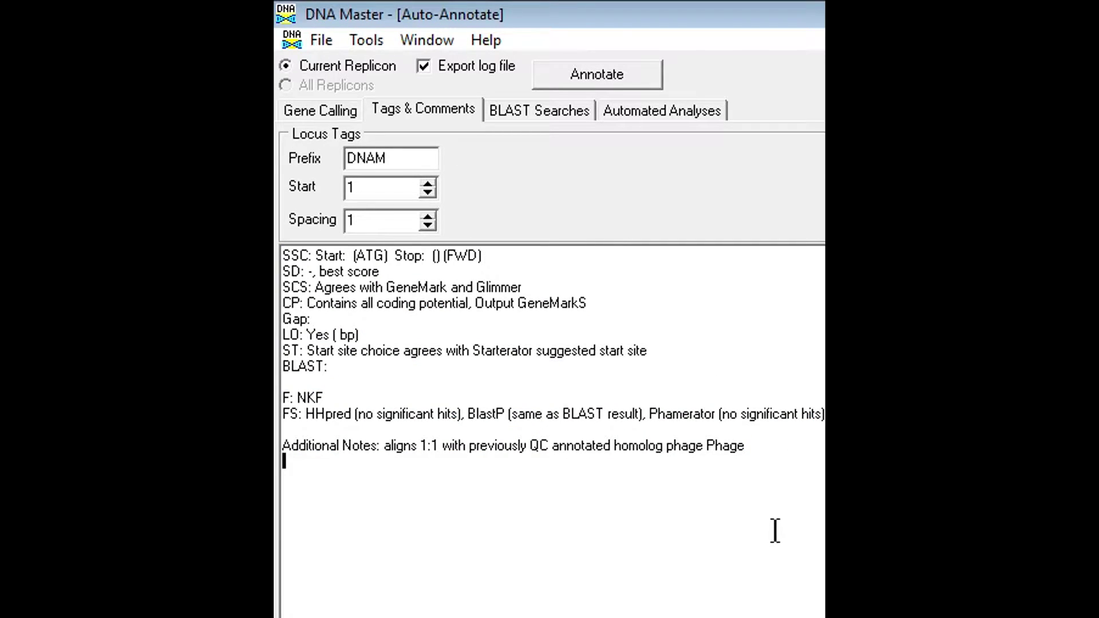
{"action": "key", "text": "ctrl+a"}
{"action": "key", "text": "ctrl+End"}
{"action": "left_click_drag", "start_coordinate": [822, 493], "coordinate": [277, 223]}
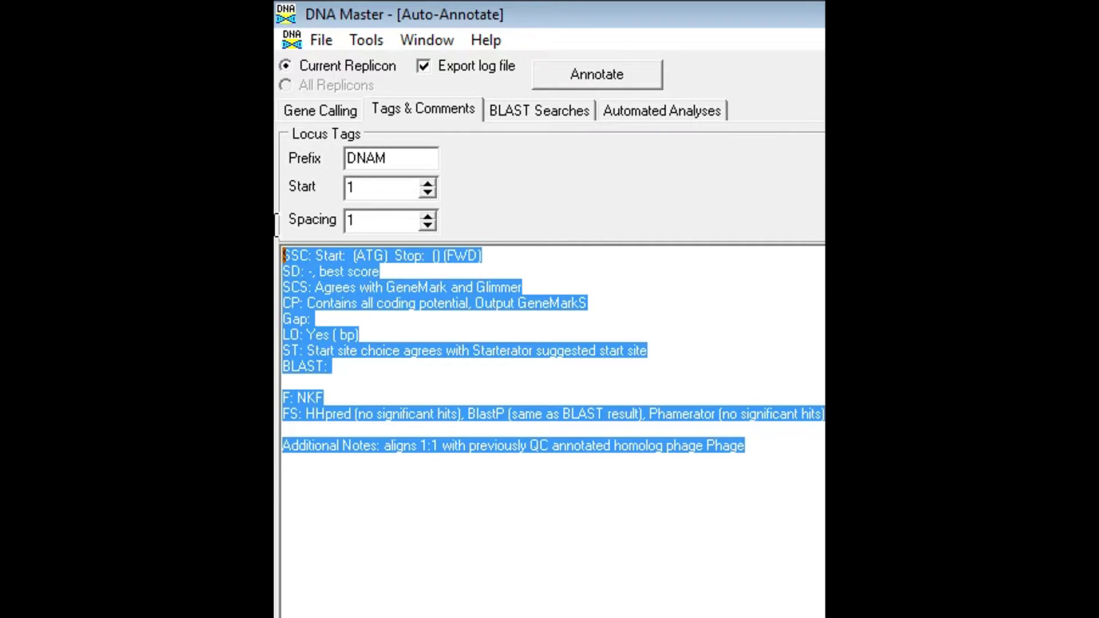
{"action": "key", "text": "ctrl+End"}
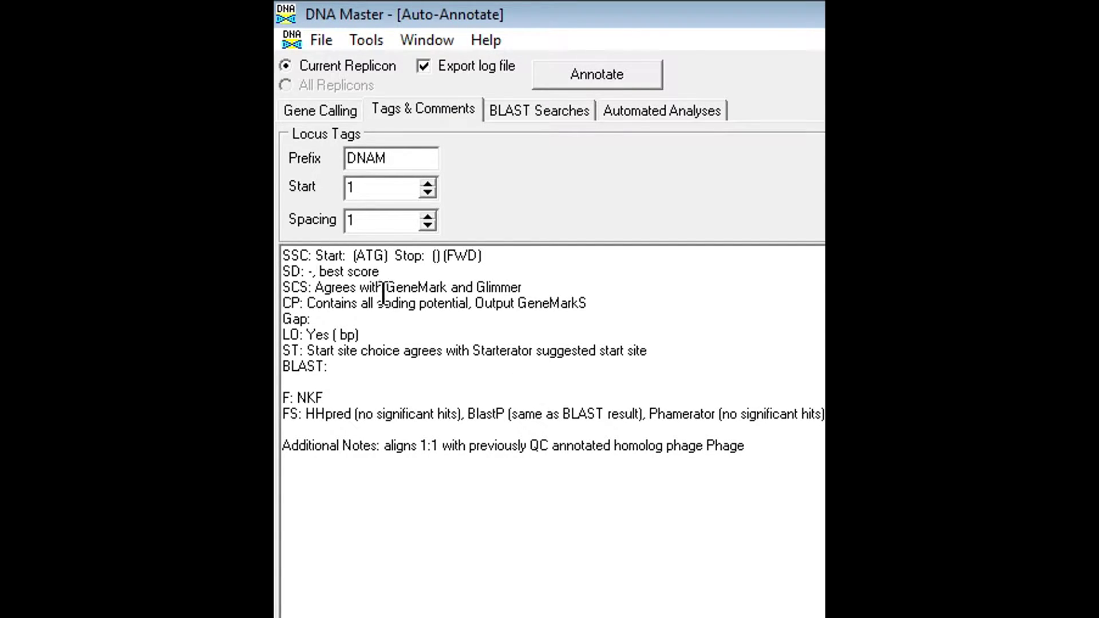
{"action": "left_click_drag", "start_coordinate": [798, 464], "coordinate": [276, 181]}
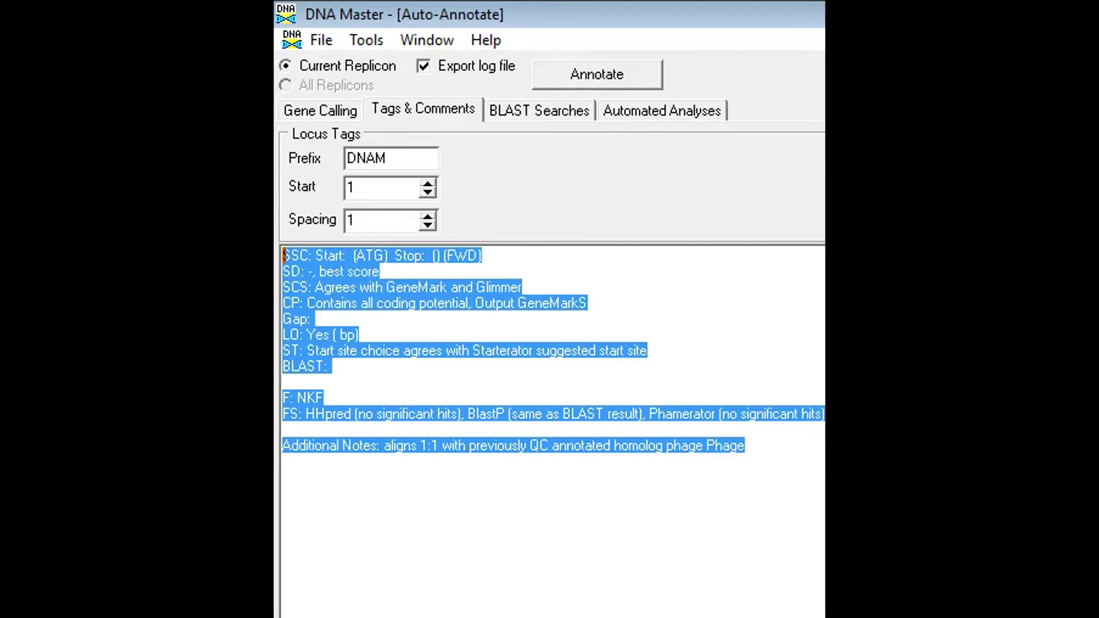
{"action": "left_click", "coordinate": [814, 491]}
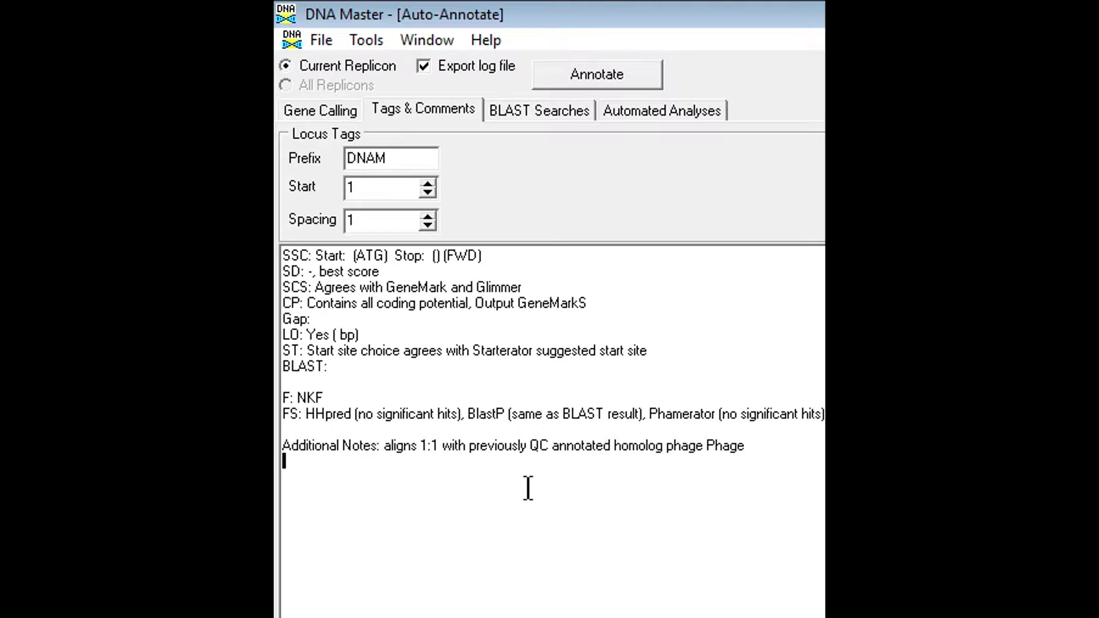
{"action": "left_click", "coordinate": [300, 255]}
{"action": "left_click", "coordinate": [606, 464]}
{"action": "left_click_drag", "start_coordinate": [283, 255], "coordinate": [598, 308]}
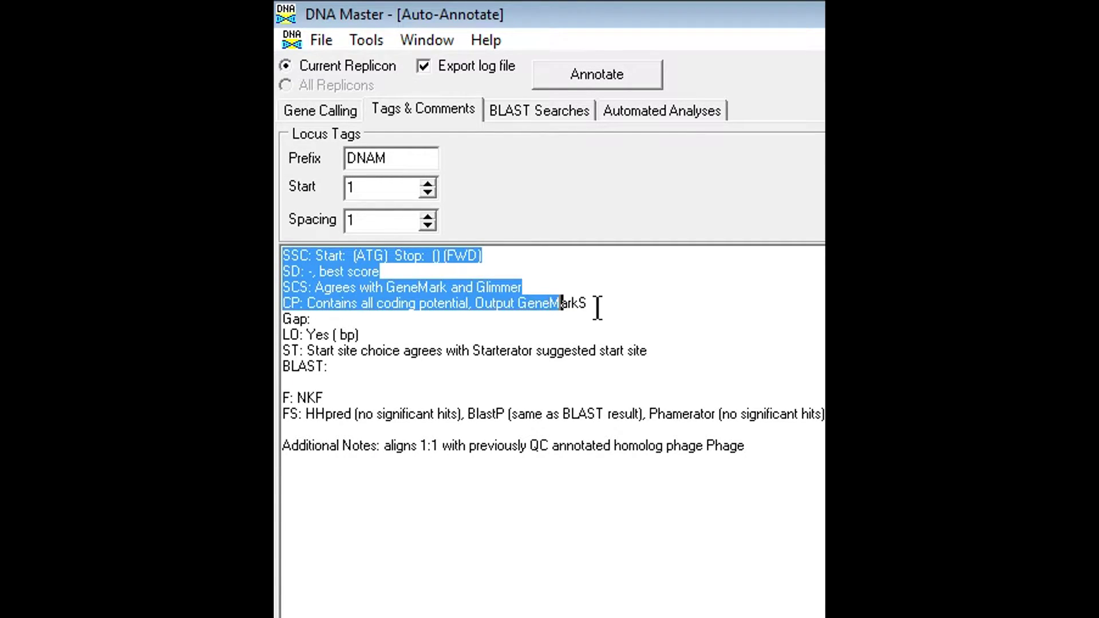
{"action": "left_click", "coordinate": [597, 308]}
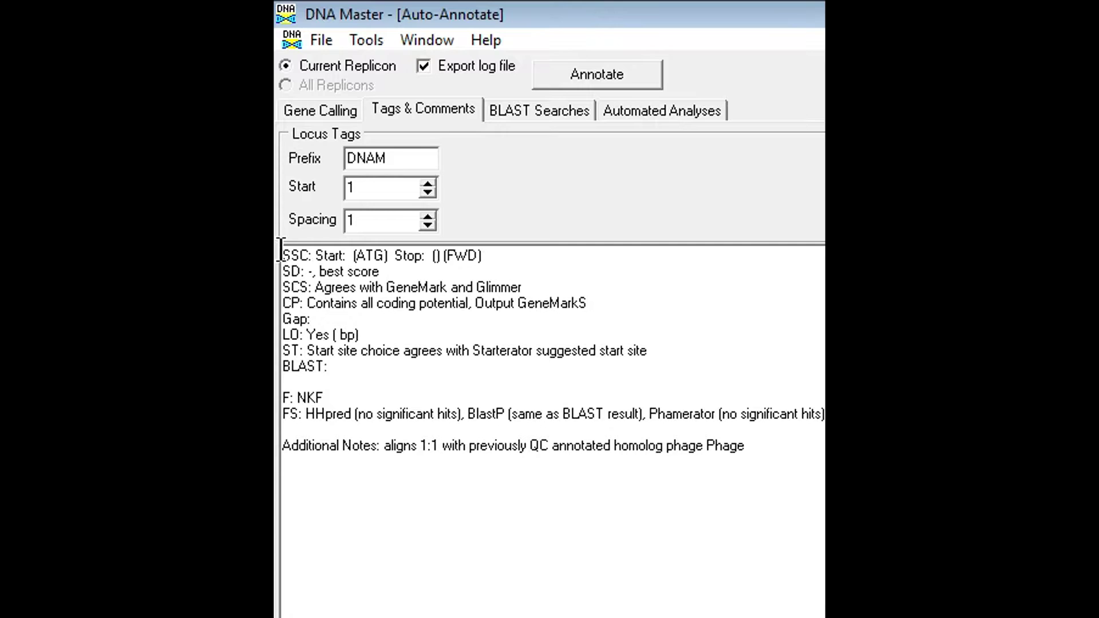
{"action": "mouse_move", "coordinate": [282, 254]}
{"action": "left_mouse_down"}
{"action": "mouse_move", "coordinate": [488, 255]}
{"action": "mouse_move", "coordinate": [297, 255]}
{"action": "left_mouse_up"}
{"action": "left_click", "coordinate": [316, 255]}
{"action": "left_click", "coordinate": [350, 256]}
{"action": "left_click_drag", "start_coordinate": [350, 255], "coordinate": [387, 254]}
{"action": "left_click", "coordinate": [388, 255]}
{"action": "left_click", "coordinate": [438, 274]}
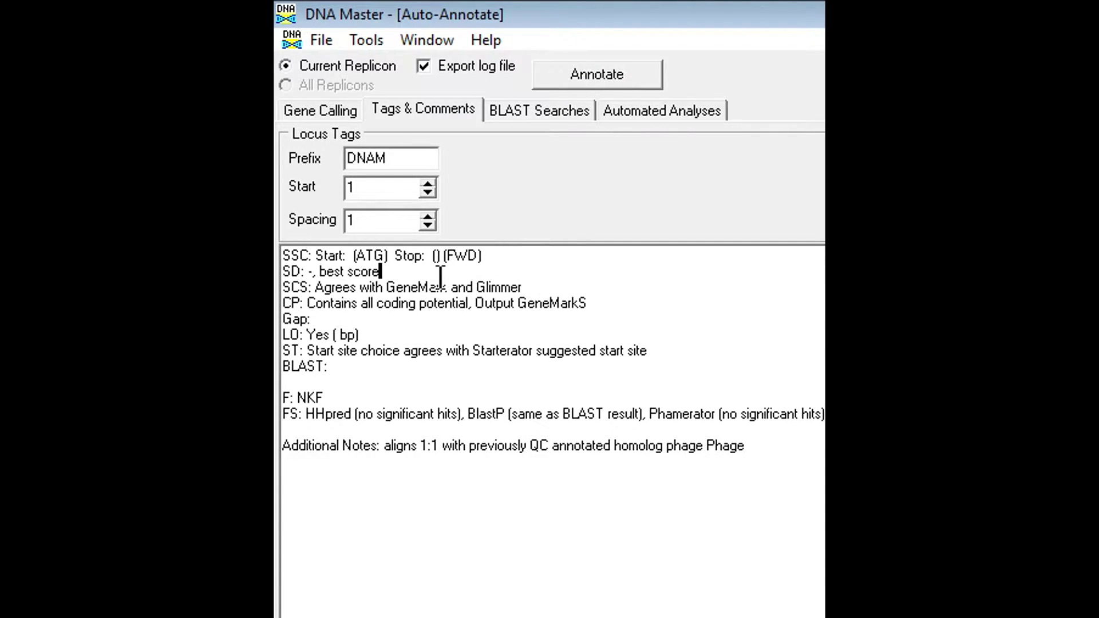
{"action": "left_click", "coordinate": [350, 256]}
{"action": "type", "text": "237"}
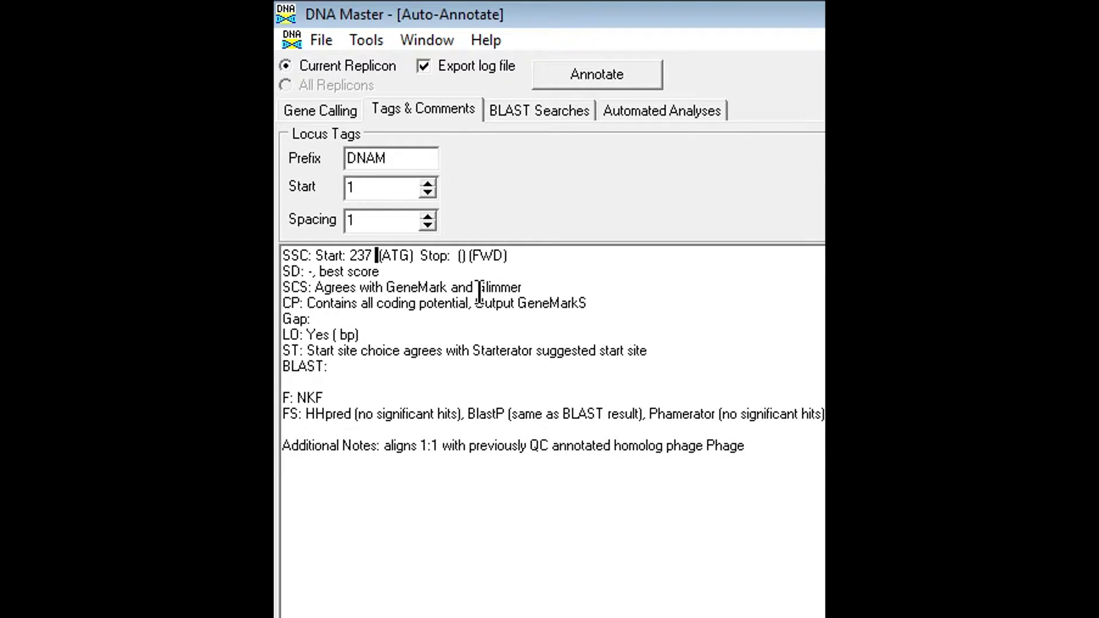
{"action": "key", "text": "BackSpace"}
{"action": "key", "text": "BackSpace"}
{"action": "key", "text": "BackSpace"}
{"action": "key", "text": "BackSpace"}
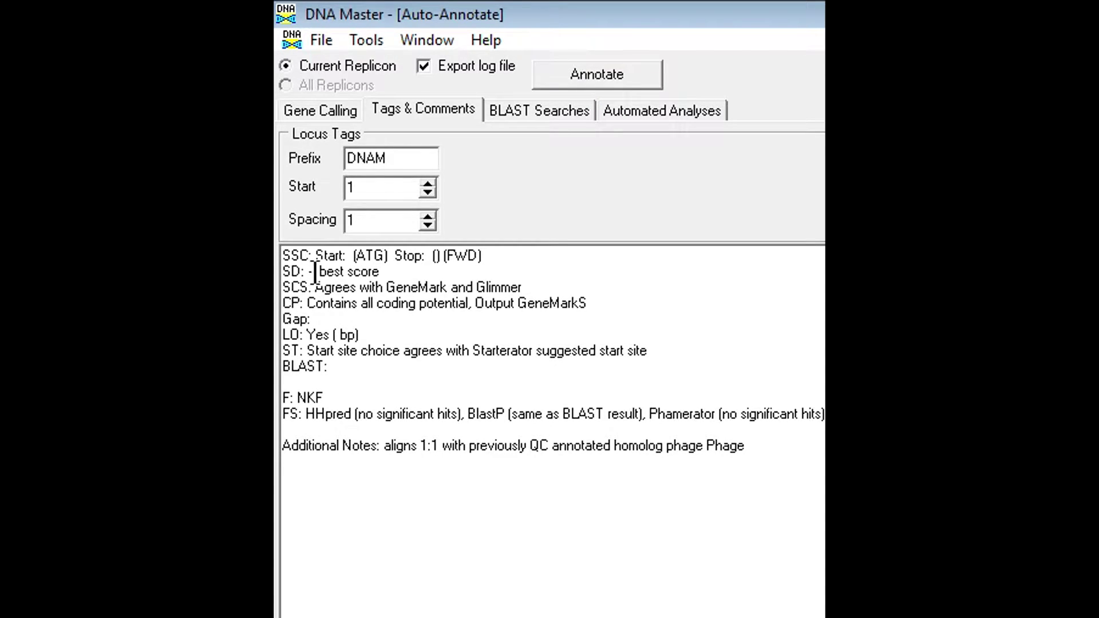
{"action": "left_click_drag", "start_coordinate": [319, 272], "coordinate": [382, 272]}
{"action": "left_click", "coordinate": [386, 271]}
{"action": "left_click", "coordinate": [317, 271]}
{"action": "type", "text": "no"}
{"action": "key", "text": "BackSpace"}
{"action": "key", "text": "BackSpace"}
{"action": "key", "text": "BackSpace"}
{"action": "left_click_drag", "start_coordinate": [282, 287], "coordinate": [312, 287]}
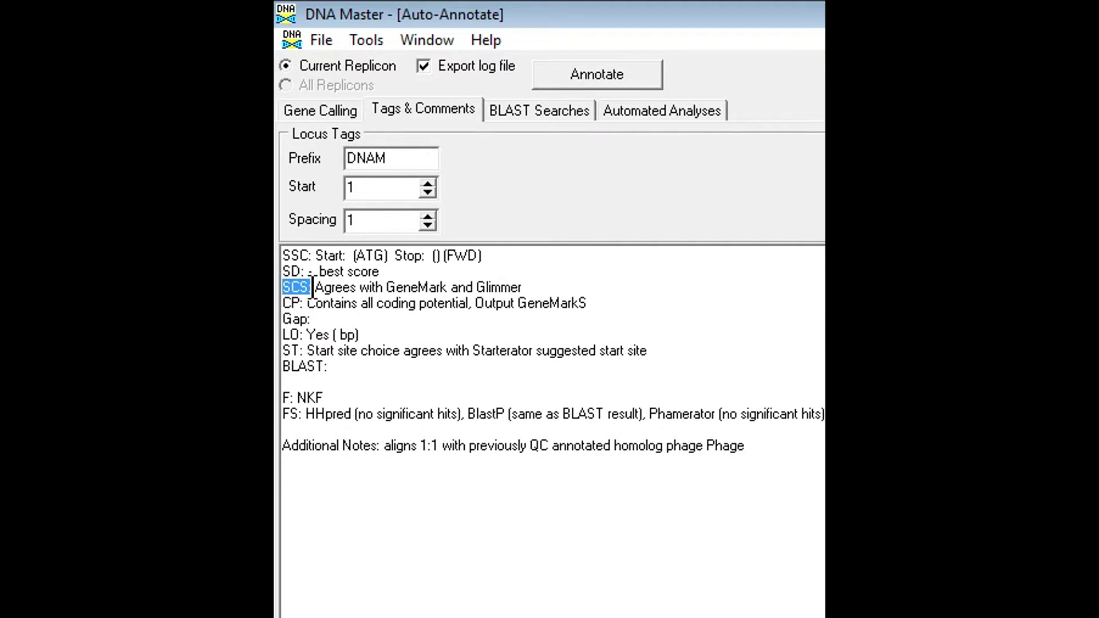
{"action": "key", "text": "ctrl+Home"}
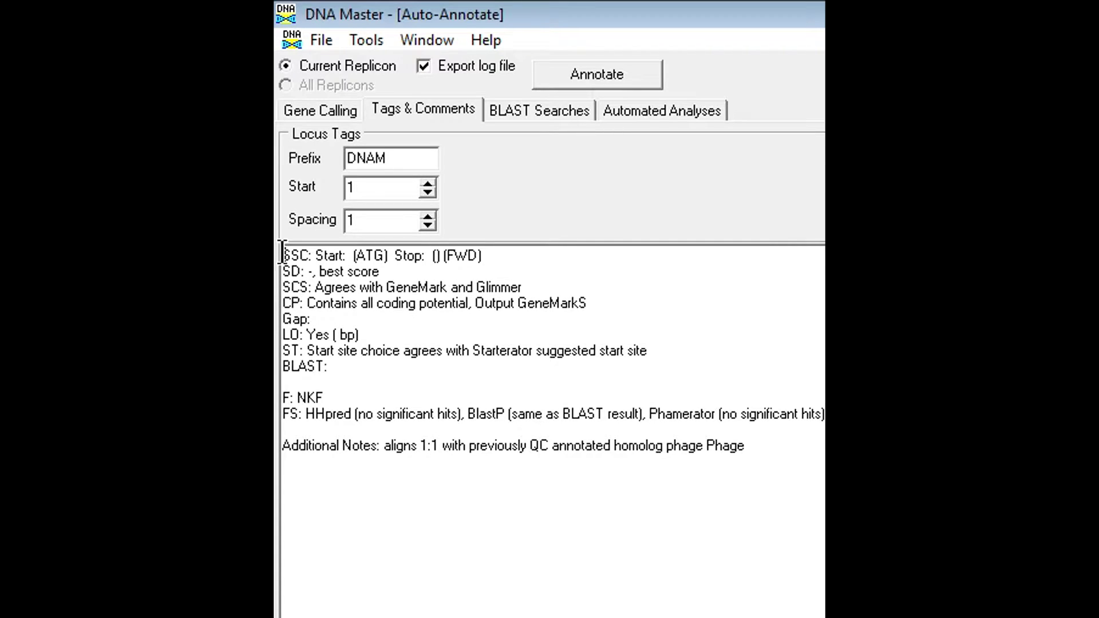
{"action": "left_click_drag", "start_coordinate": [281, 252], "coordinate": [297, 252]}
{"action": "mouse_move", "coordinate": [539, 283]}
{"action": "left_mouse_down"}
{"action": "mouse_move", "coordinate": [318, 285]}
{"action": "mouse_move", "coordinate": [525, 290]}
{"action": "left_mouse_up"}
{"action": "left_click_drag", "start_coordinate": [527, 285], "coordinate": [315, 284]}
{"action": "left_click", "coordinate": [315, 285]}
{"action": "left_click_drag", "start_coordinate": [524, 286], "coordinate": [279, 287]}
{"action": "left_click", "coordinate": [435, 297]}
{"action": "left_click_drag", "start_coordinate": [308, 302], "coordinate": [609, 305]}
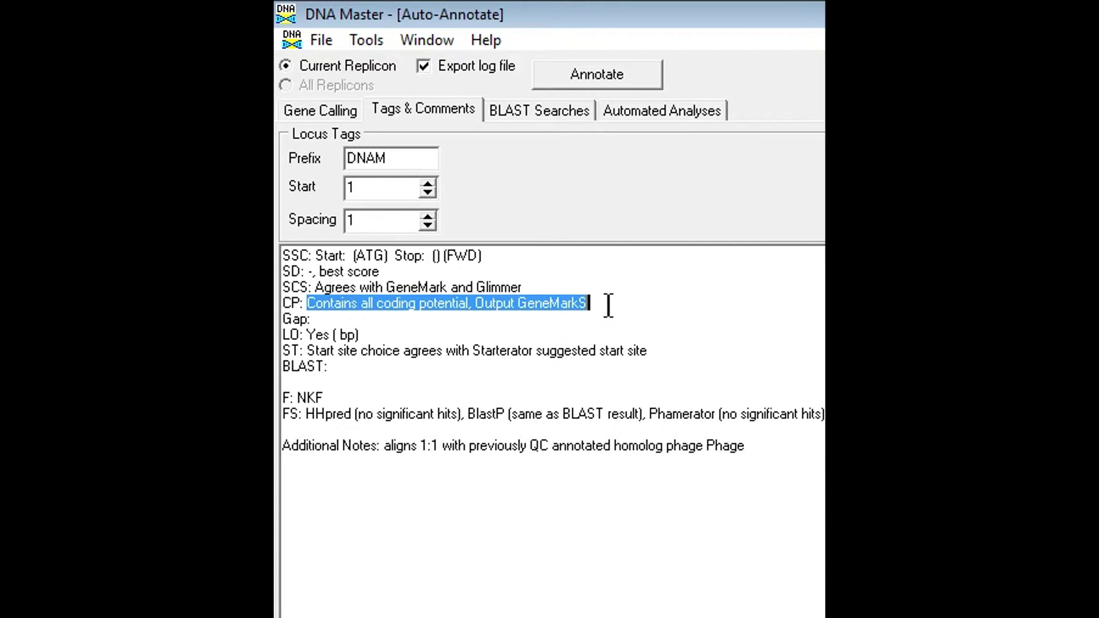
{"action": "left_click", "coordinate": [610, 305]}
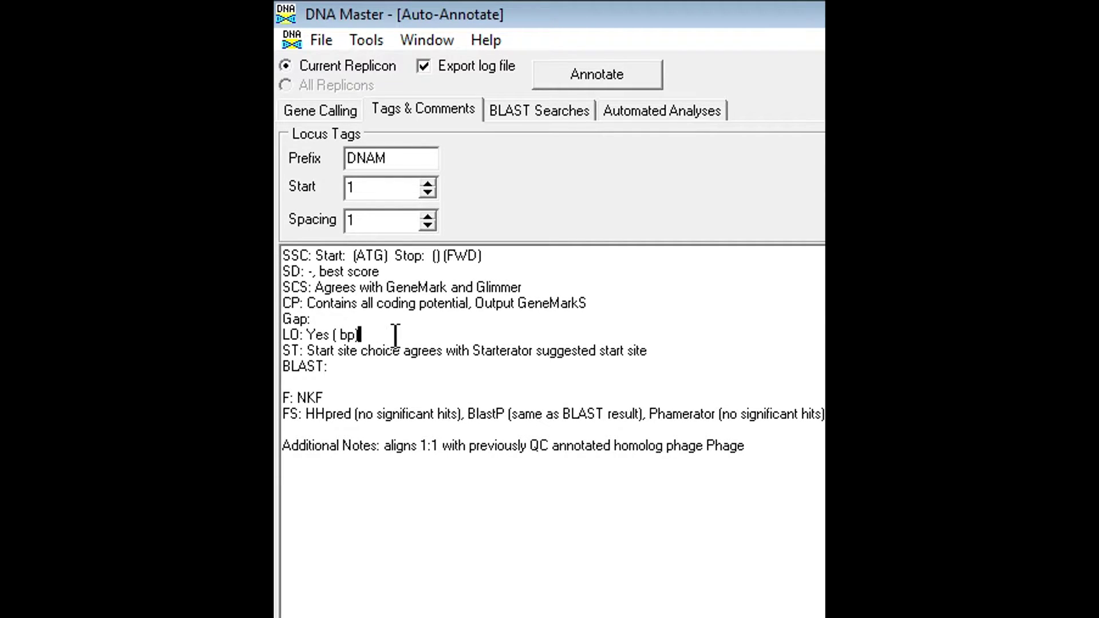
{"action": "double_click", "coordinate": [314, 335]}
{"action": "left_click", "coordinate": [339, 334]}
{"action": "type", "text": "-"}
{"action": "left_click_drag", "start_coordinate": [282, 364], "coordinate": [343, 367]}
{"action": "left_click", "coordinate": [344, 367]}
{"action": "double_click", "coordinate": [317, 397]}
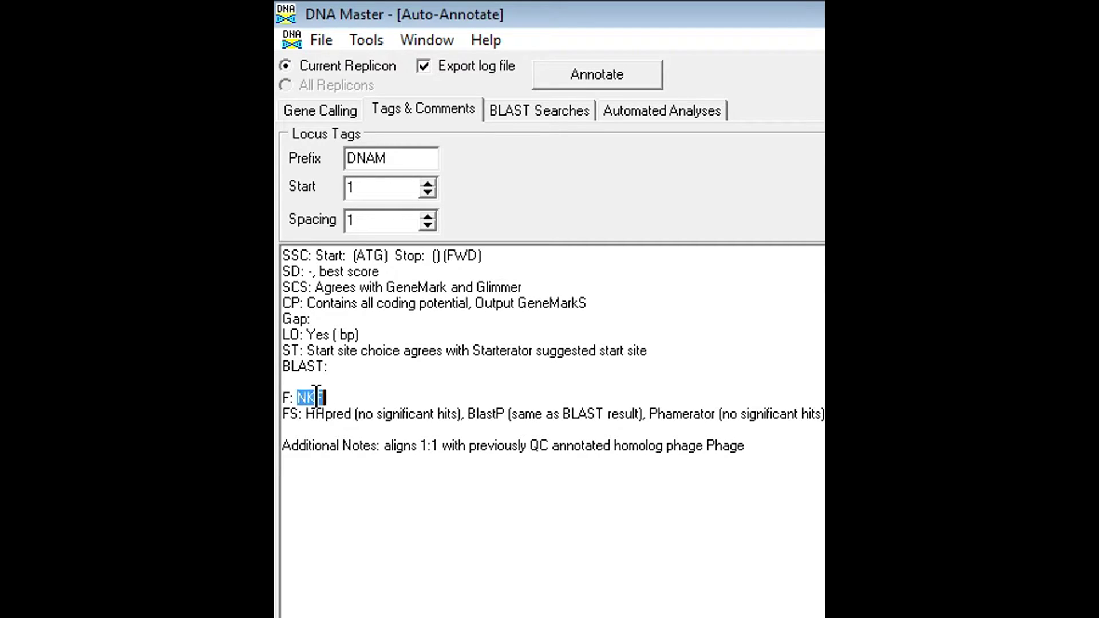
{"action": "left_click", "coordinate": [331, 397]}
{"action": "left_click_drag", "start_coordinate": [333, 367], "coordinate": [277, 243]}
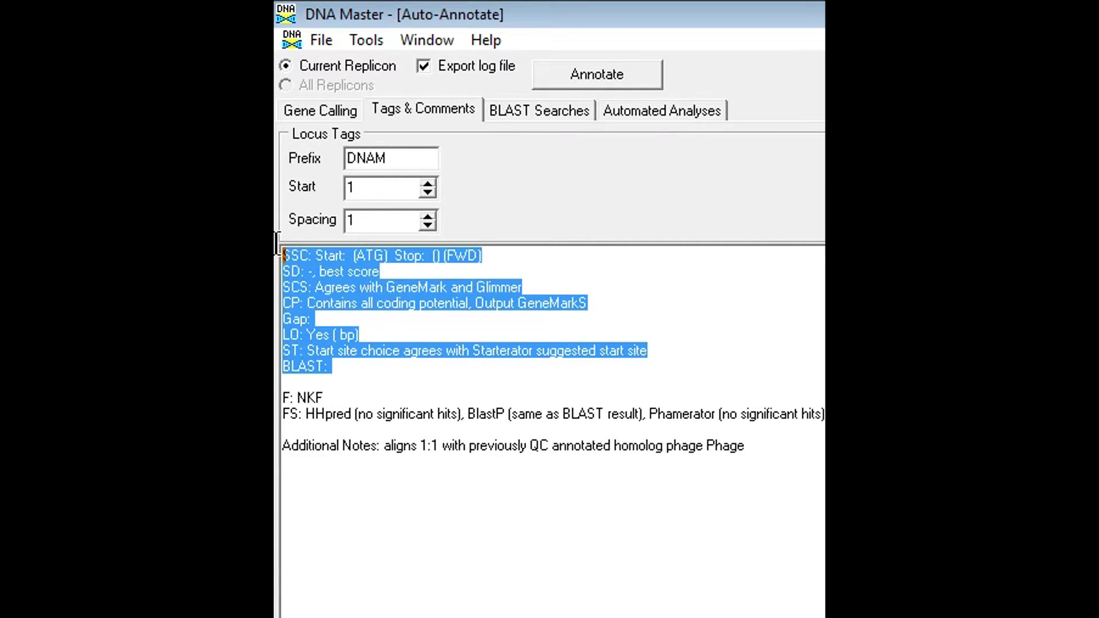
{"action": "left_click", "coordinate": [323, 398]}
{"action": "left_click_drag", "start_coordinate": [333, 377], "coordinate": [277, 236]}
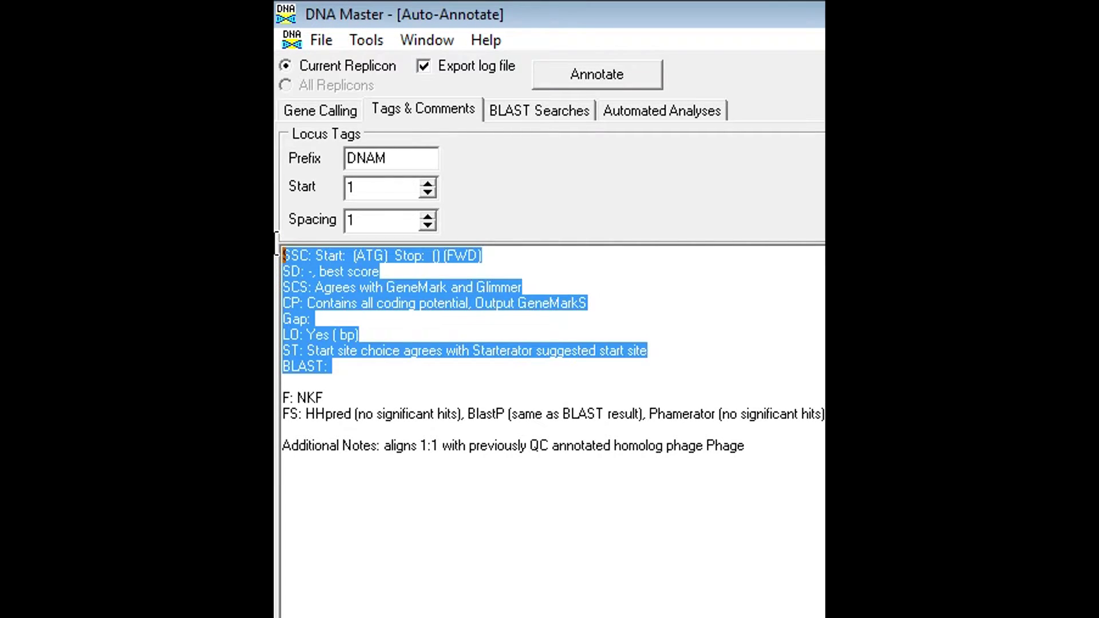
{"action": "left_click", "coordinate": [347, 369]}
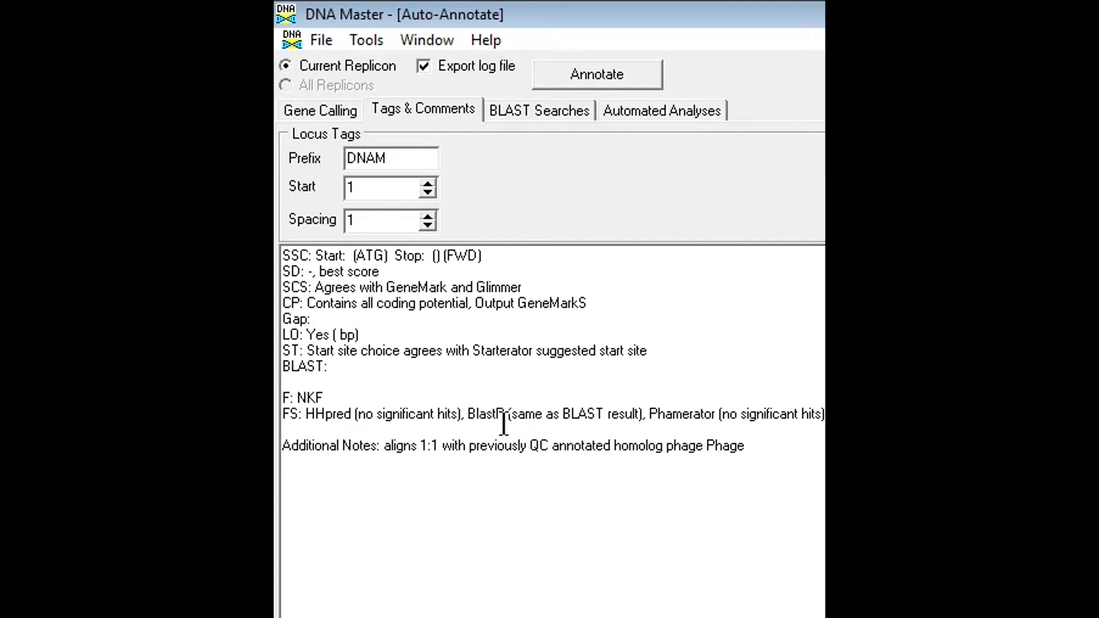
{"action": "left_click", "coordinate": [667, 428]}
{"action": "double_click", "coordinate": [306, 396]}
{"action": "left_click", "coordinate": [350, 394]}
{"action": "left_click_drag", "start_coordinate": [358, 414], "coordinate": [458, 414]}
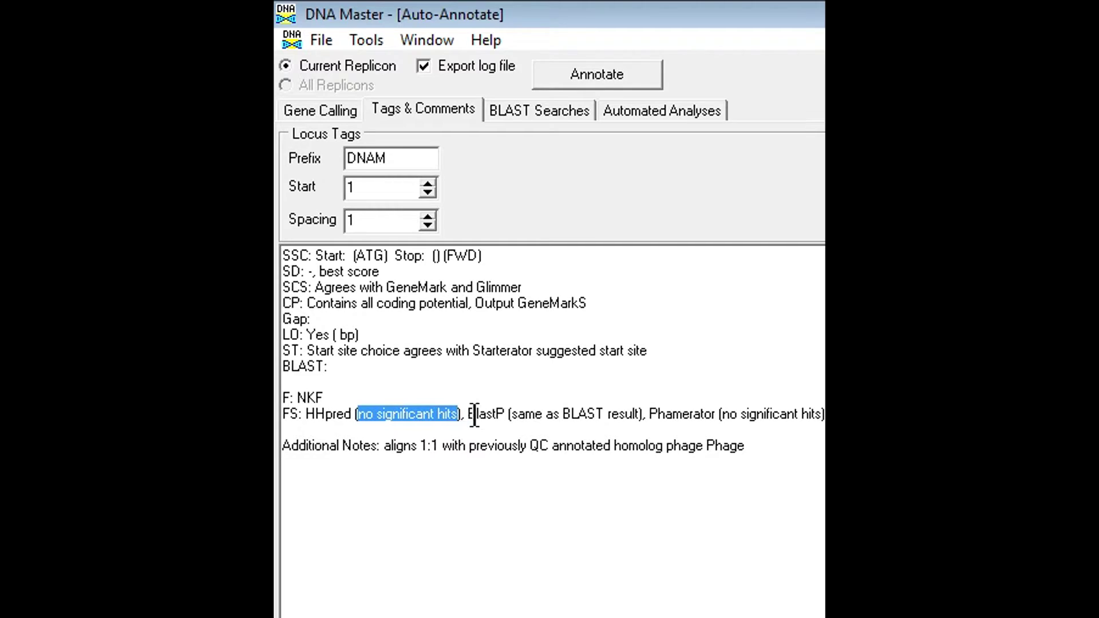
{"action": "double_click", "coordinate": [492, 414]}
{"action": "left_click", "coordinate": [531, 415]}
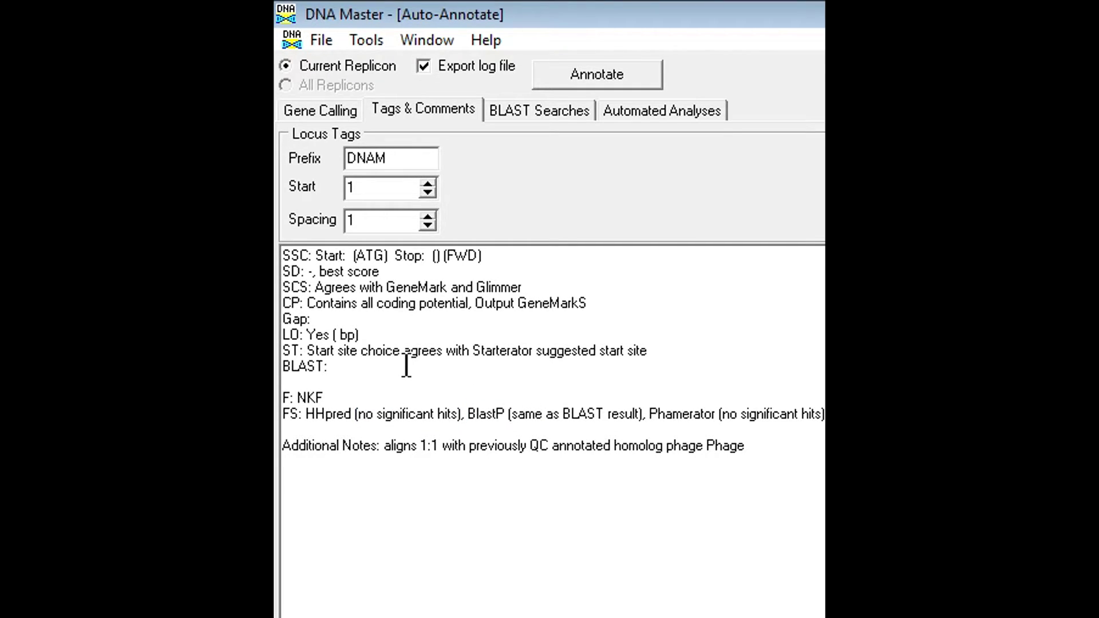
{"action": "left_click_drag", "start_coordinate": [333, 366], "coordinate": [276, 370]}
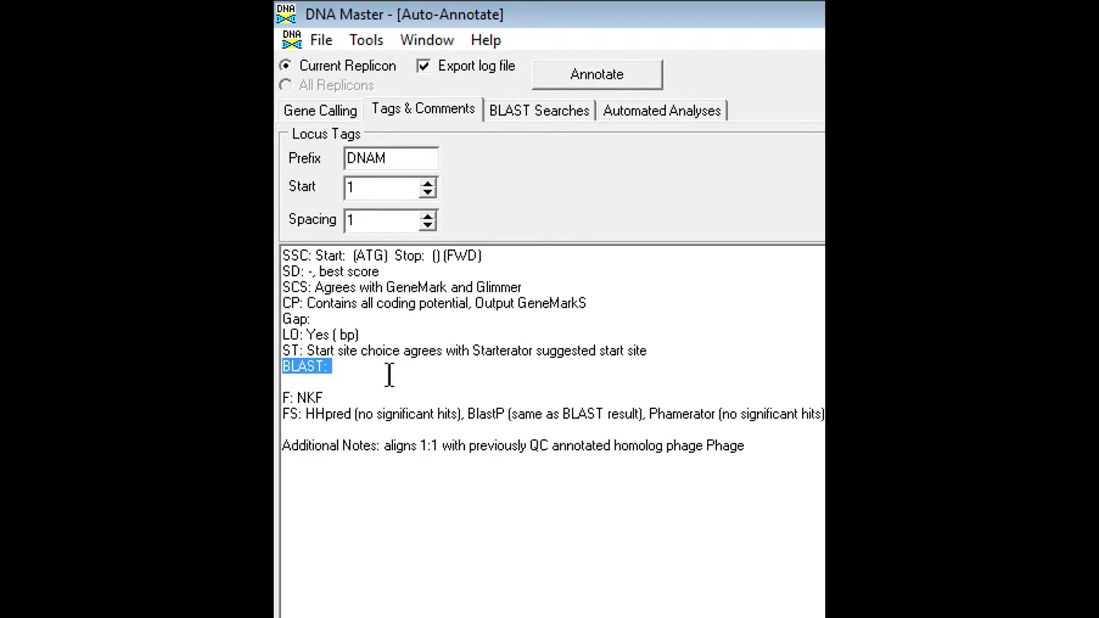
{"action": "double_click", "coordinate": [496, 414]}
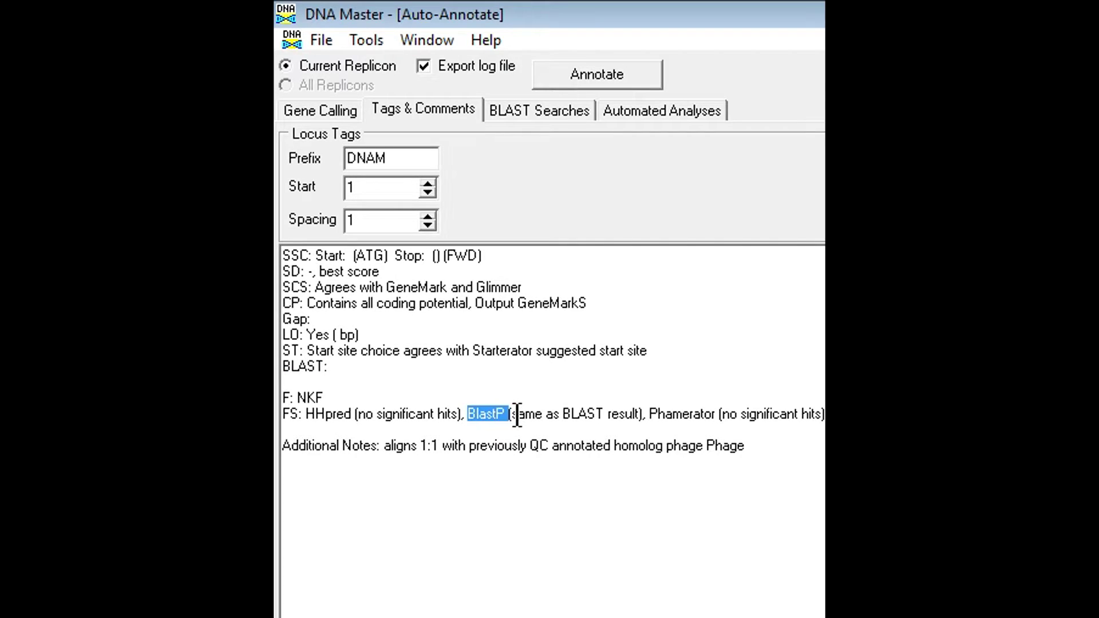
{"action": "left_click", "coordinate": [518, 416]}
{"action": "left_click_drag", "start_coordinate": [722, 413], "coordinate": [823, 417]}
{"action": "left_click", "coordinate": [823, 442]}
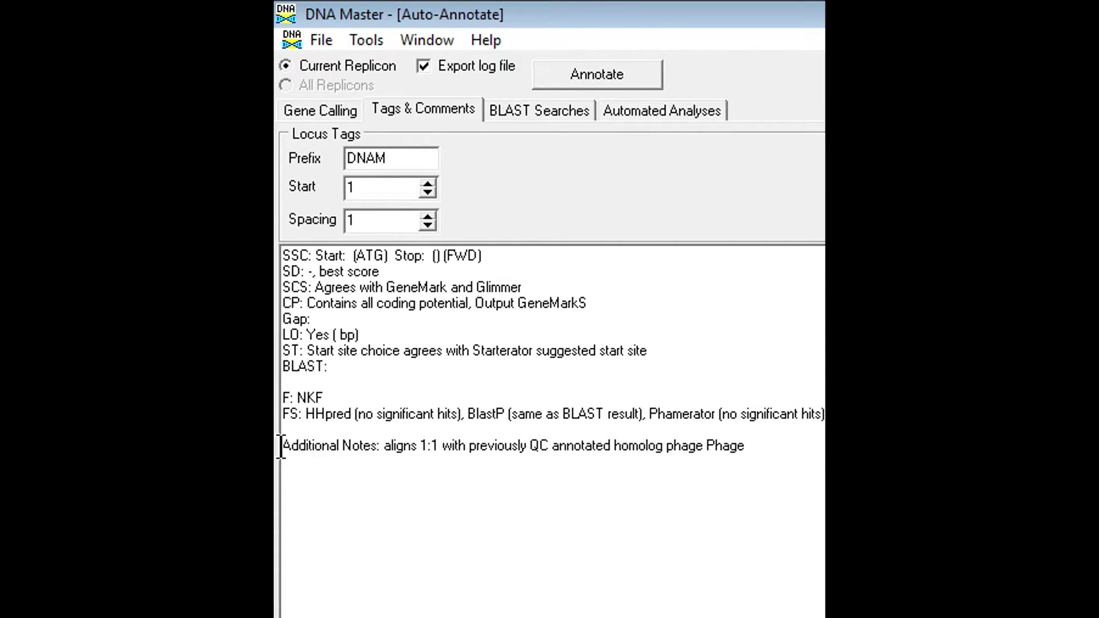
{"action": "left_click_drag", "start_coordinate": [282, 447], "coordinate": [372, 445]}
{"action": "left_click", "coordinate": [786, 614]}
{"action": "key", "text": "Return"}
{"action": "left_click_drag", "start_coordinate": [391, 446], "coordinate": [780, 485]}
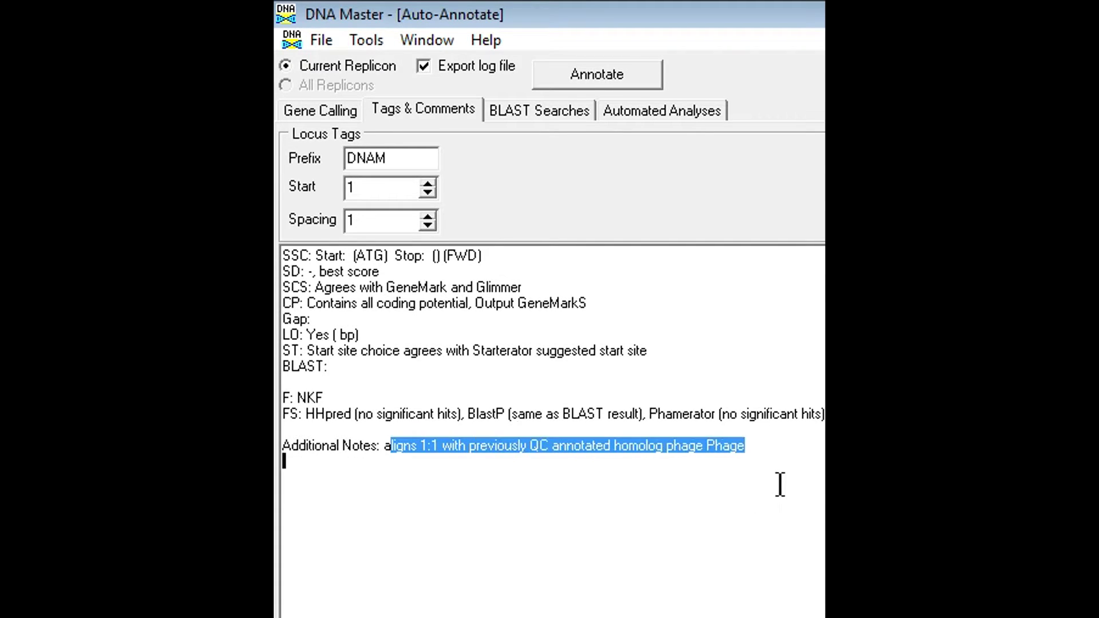
{"action": "left_click", "coordinate": [780, 447]}
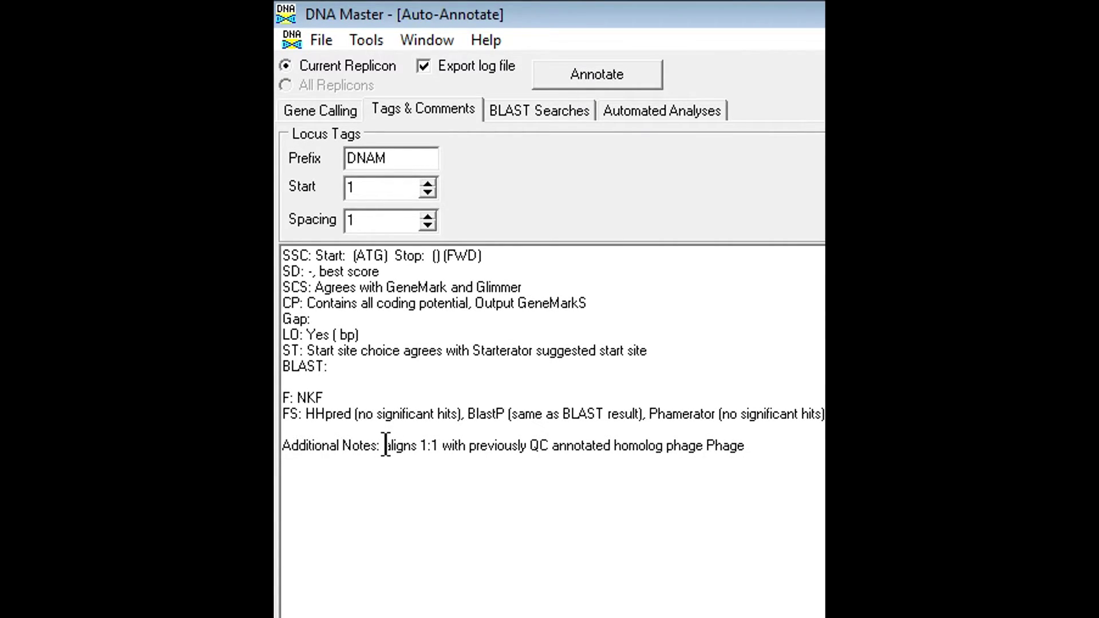
{"action": "left_click_drag", "start_coordinate": [386, 445], "coordinate": [775, 449]}
{"action": "key", "text": "Right"}
{"action": "key", "text": "Return"}
- Replace the locus tag prefix DNAM with 'Conboy'
{"action": "left_click", "coordinate": [412, 157]}
{"action": "double_click", "coordinate": [412, 157]}
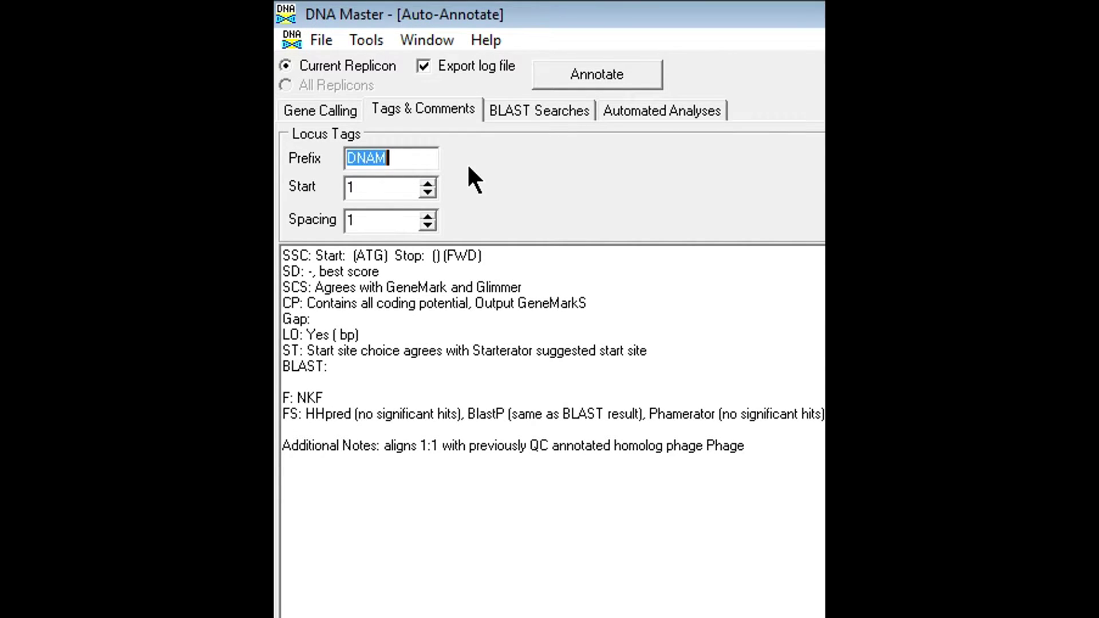
{"action": "type", "text": "Conboy"}
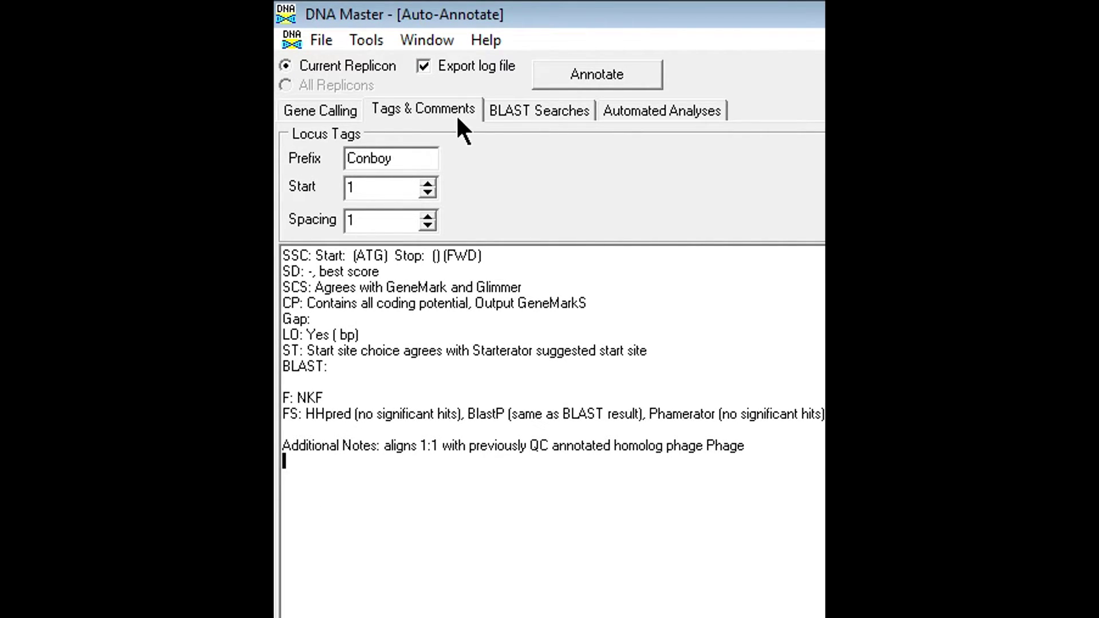
- Raise the BLAST saved-hits limit from 4 to 15, leaving the NCBI nr search off
{"action": "left_click", "coordinate": [515, 109]}
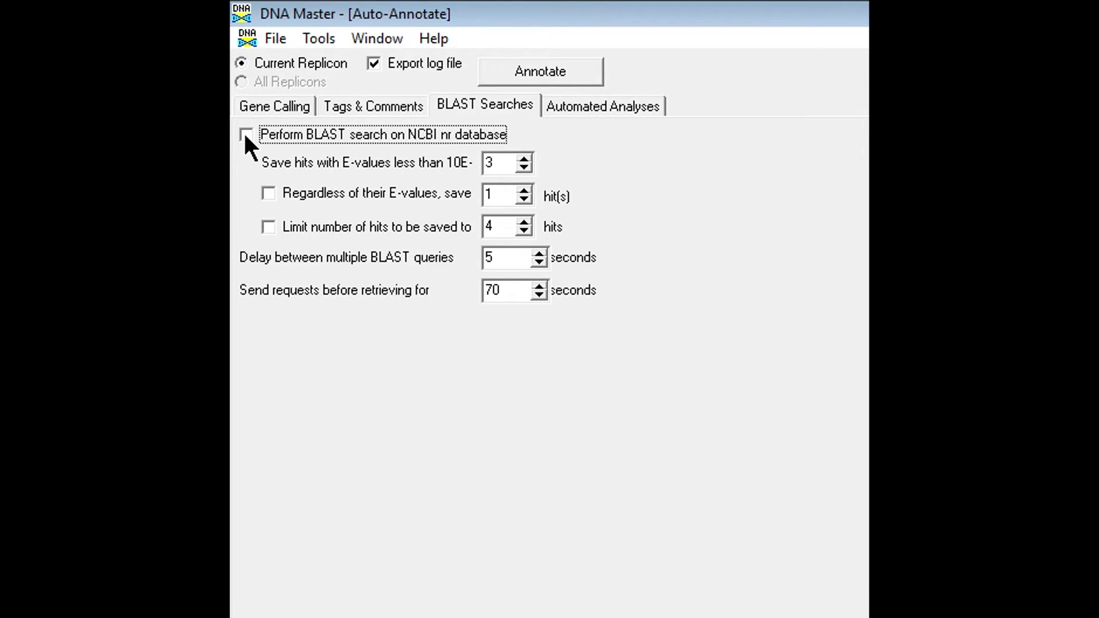
{"action": "left_click", "coordinate": [506, 227]}
{"action": "key", "text": "BackSpace"}
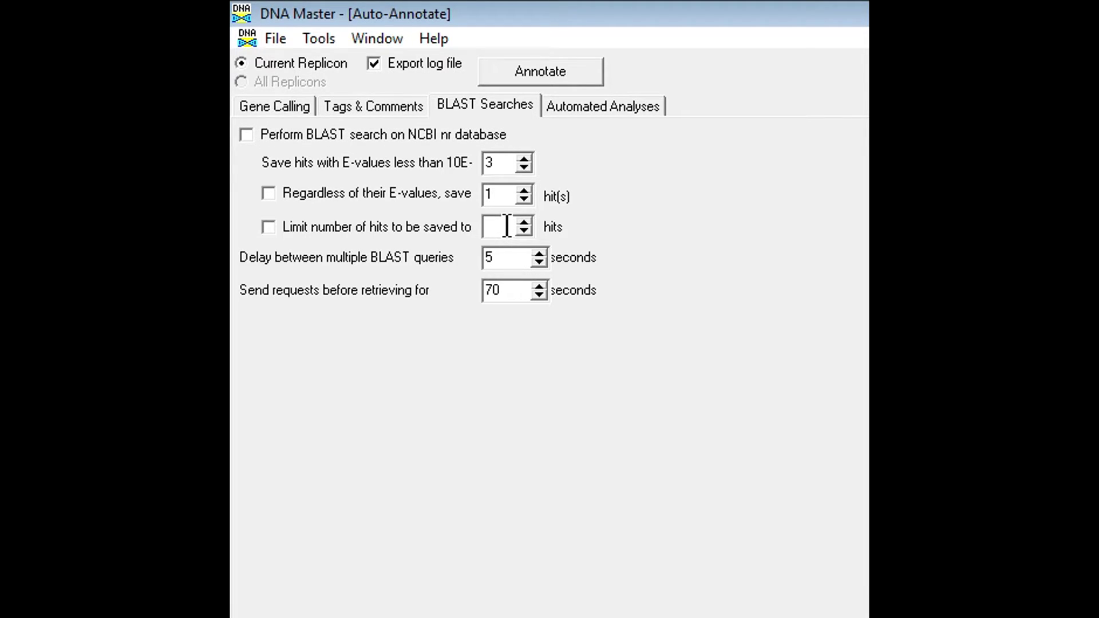
{"action": "type", "text": "15"}
{"action": "key", "text": "shift+Tab"}
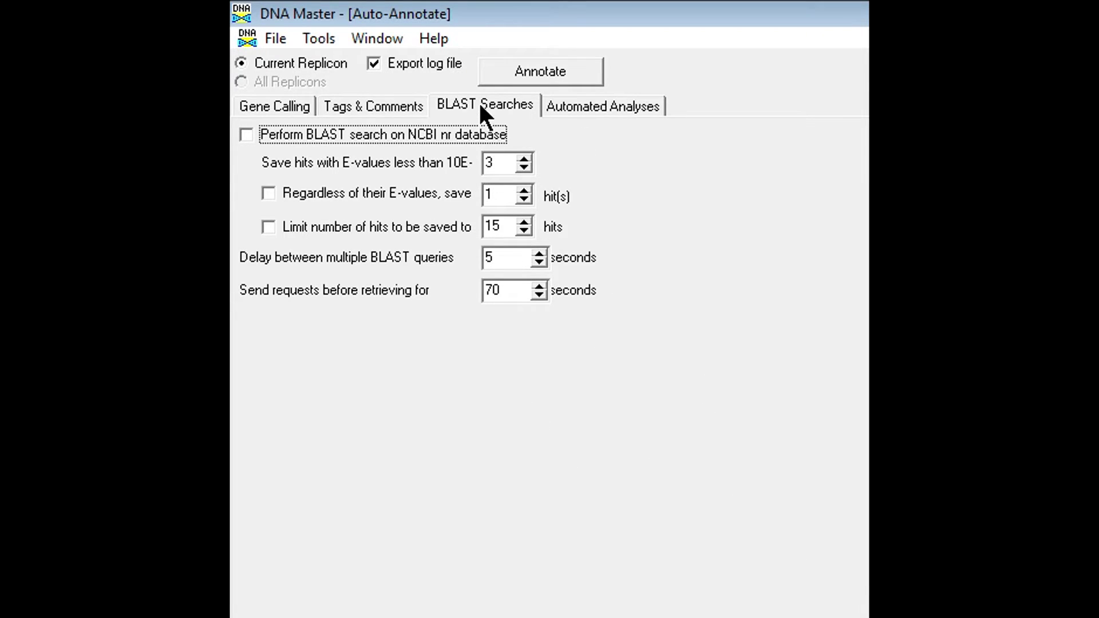
- Deselect all automated export analyses and start annotating the genome
{"action": "left_click", "coordinate": [593, 106]}
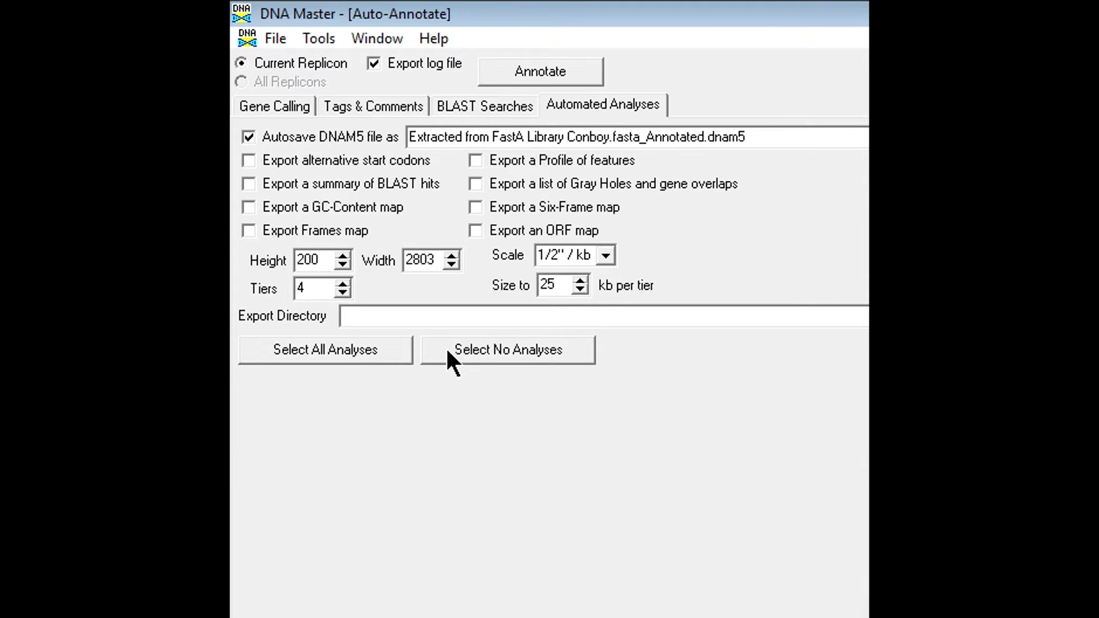
{"action": "left_click", "coordinate": [483, 358]}
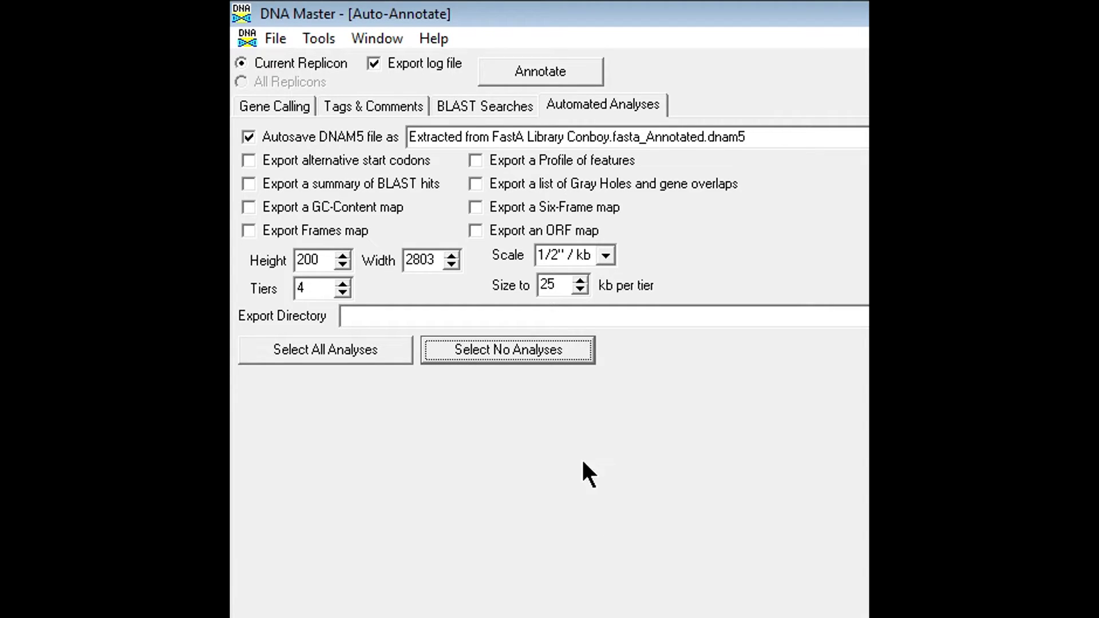
{"action": "left_click", "coordinate": [523, 74]}
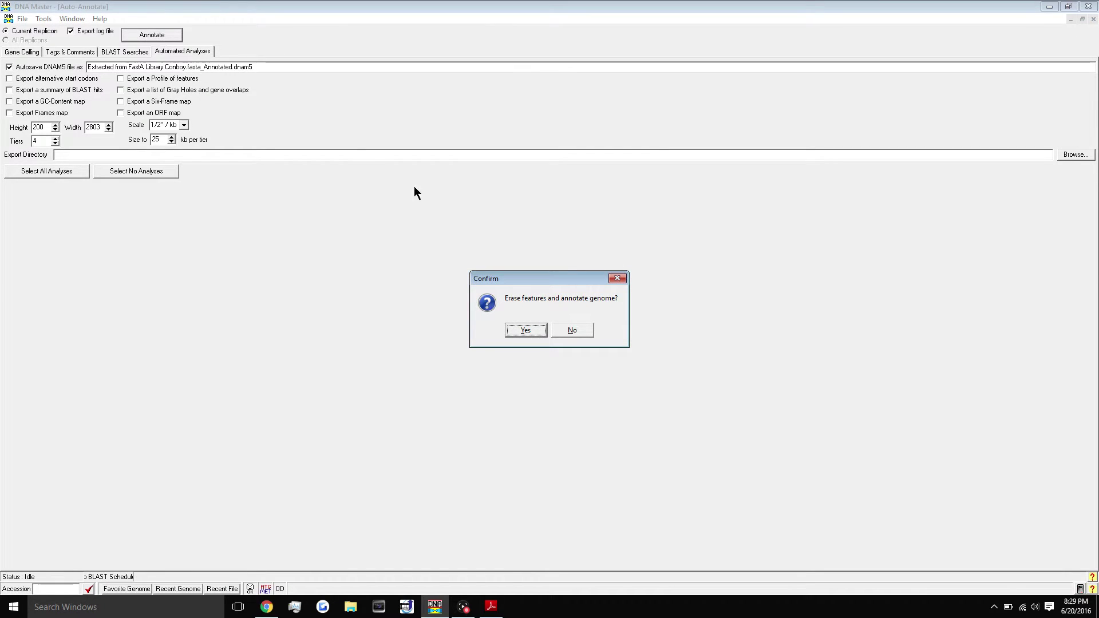
- Confirm erasing features to run auto-annotation, then close the finished annotation log
{"action": "left_click", "coordinate": [526, 332]}
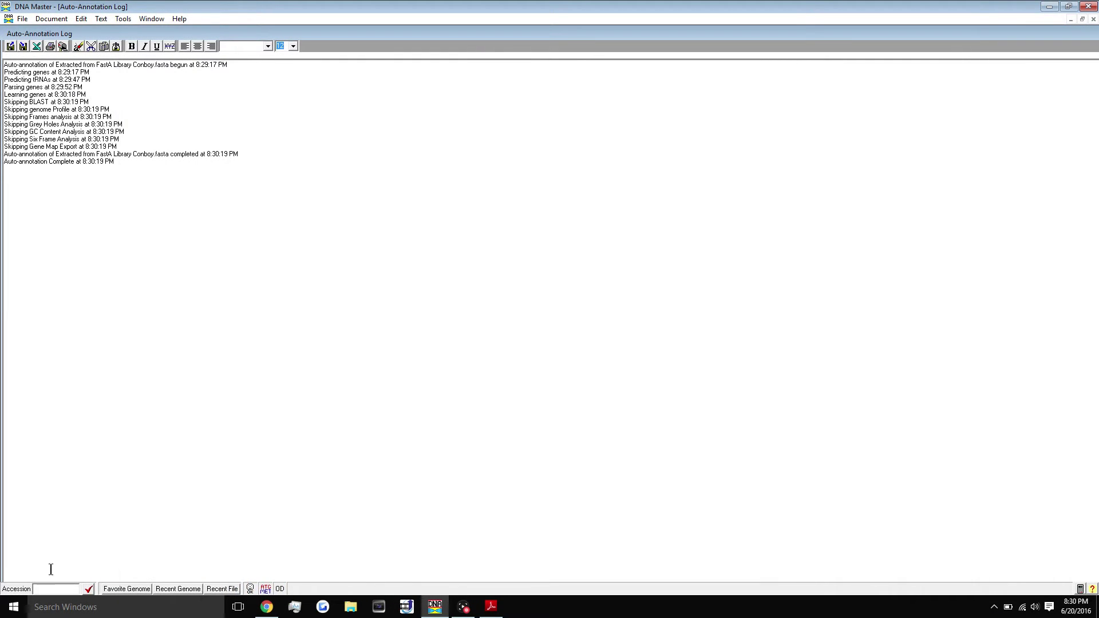
{"action": "left_click", "coordinate": [218, 264]}
{"action": "left_click_drag", "start_coordinate": [133, 195], "coordinate": [103, 147]}
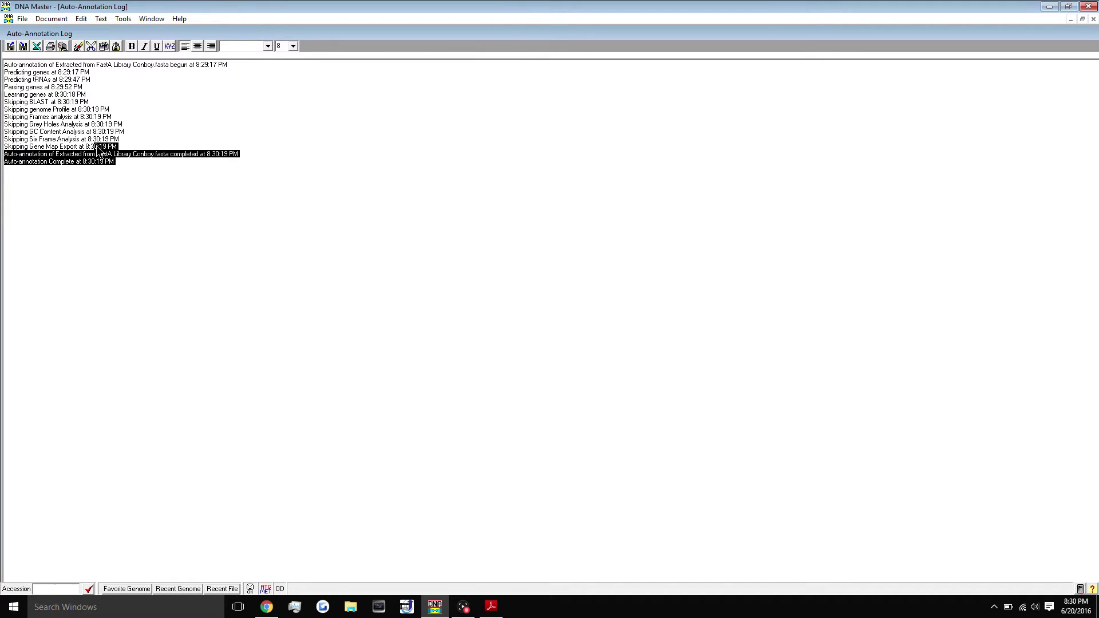
{"action": "left_click", "coordinate": [97, 147]}
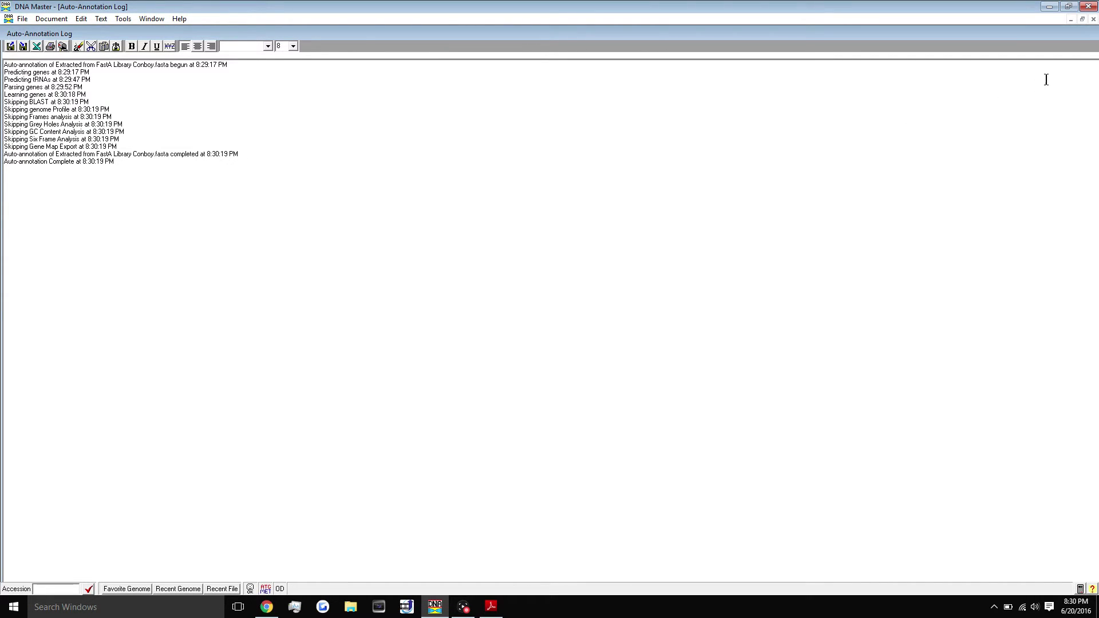
{"action": "left_click", "coordinate": [1094, 19]}
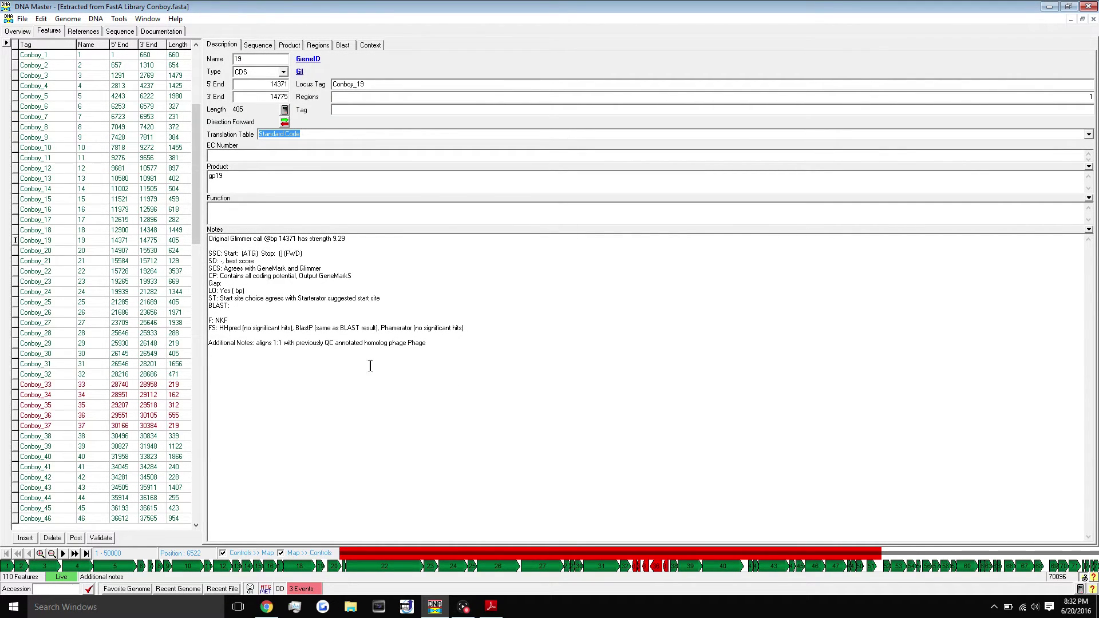
- Enter start 1 and stop 660 on Conboy_1's SSC notes line
{"action": "left_click_drag", "start_coordinate": [196, 223], "coordinate": [195, 127]}
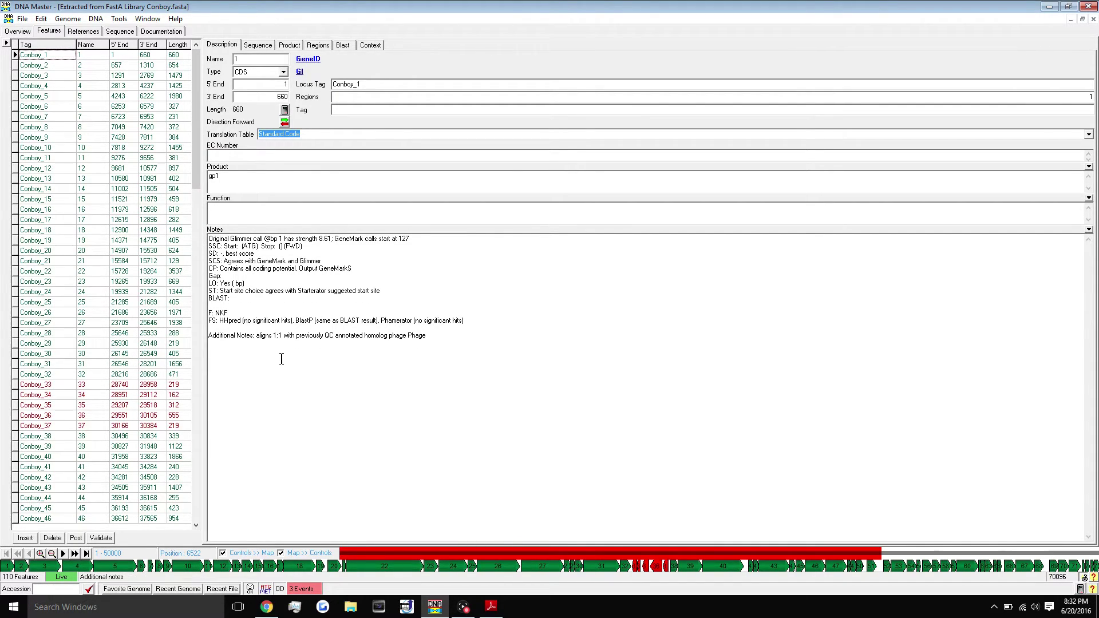
{"action": "left_click", "coordinate": [240, 246]}
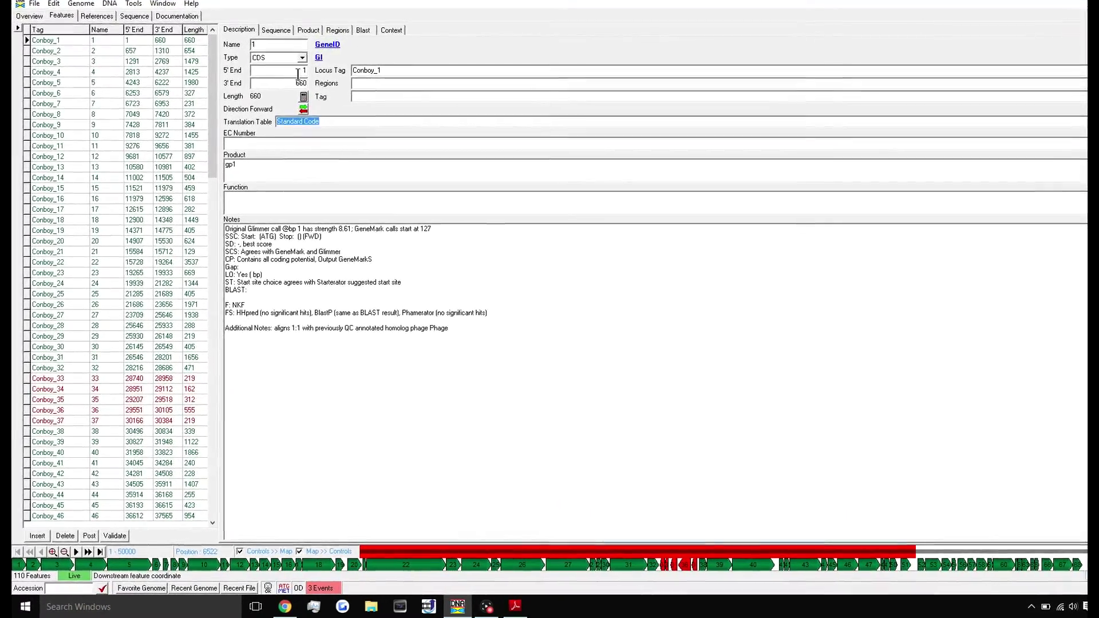
{"action": "type", "text": "1 "}
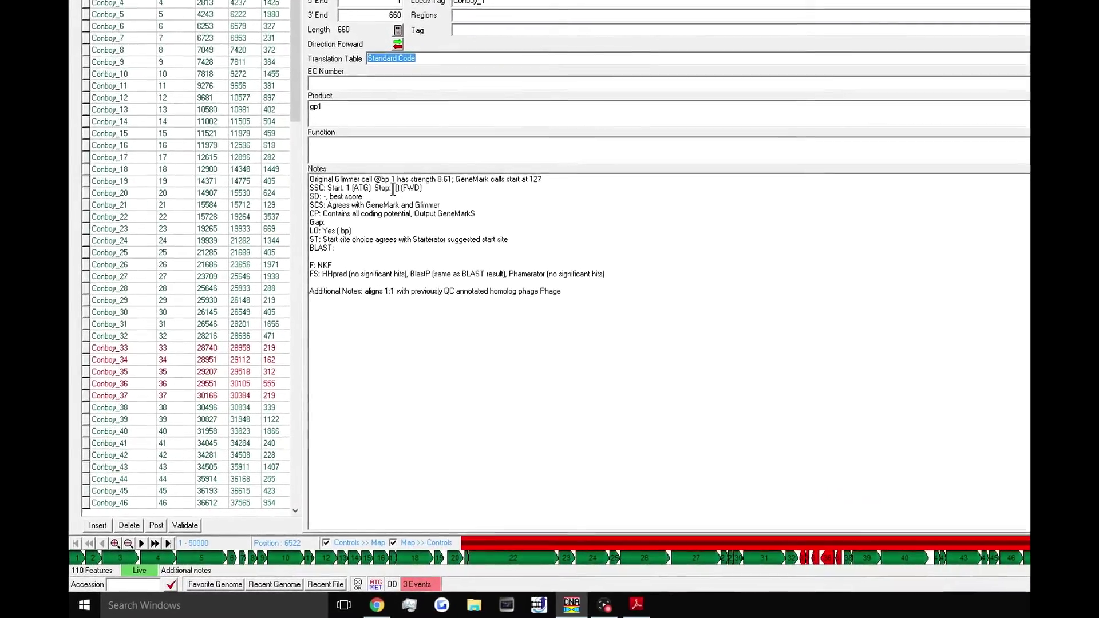
{"action": "type", "text": "660"}
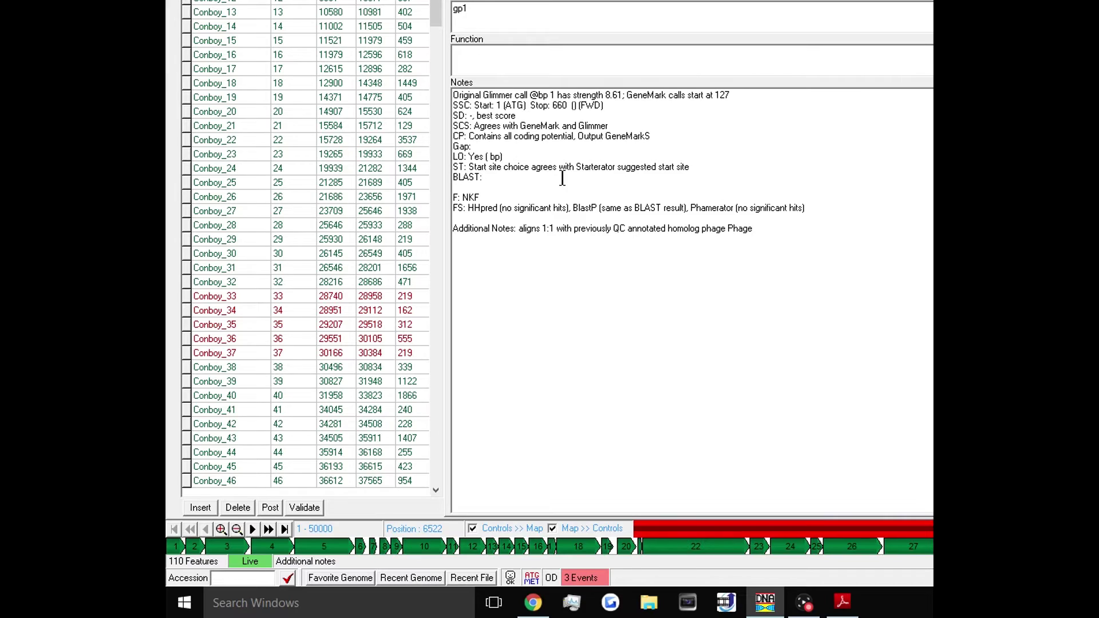
- Post Conboy_1's edited notes recording SSC Start: 1 (ATG) Stop: 660
{"action": "left_click", "coordinate": [268, 511]}
{"action": "left_click", "coordinate": [525, 105]}
{"action": "left_click_drag", "start_coordinate": [790, 248], "coordinate": [422, 85]}
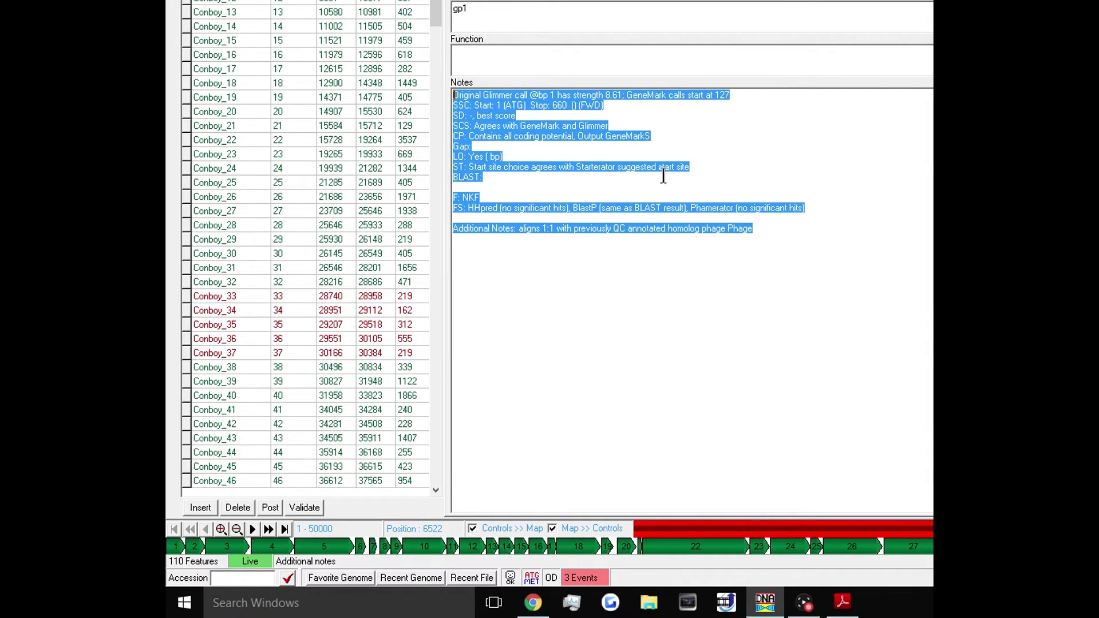
{"action": "left_click", "coordinate": [801, 258]}
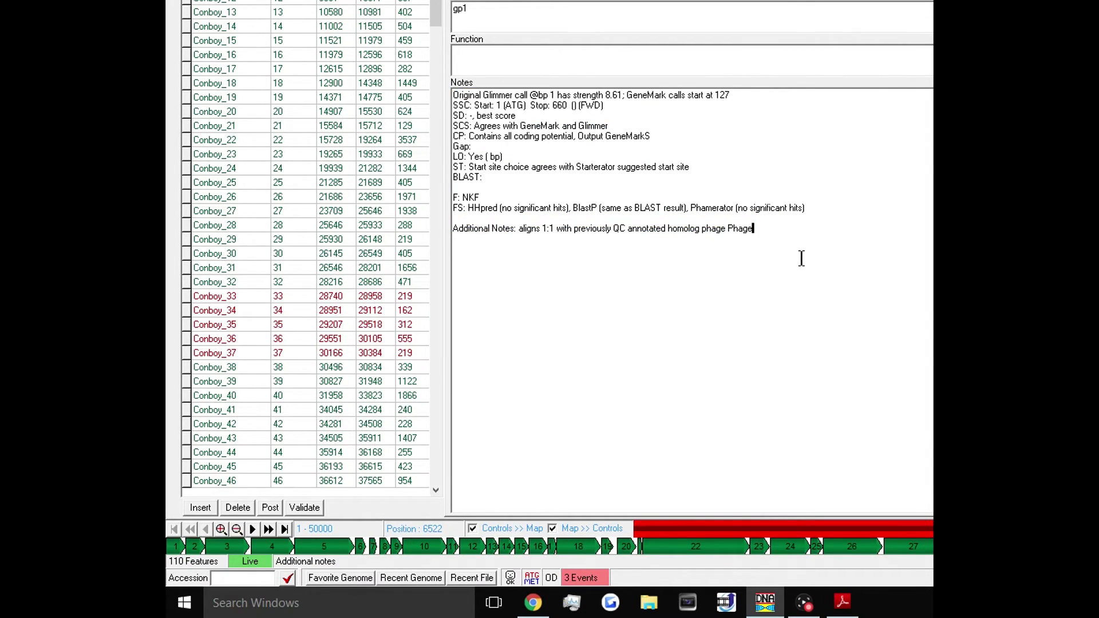
{"action": "left_click", "coordinate": [265, 509]}
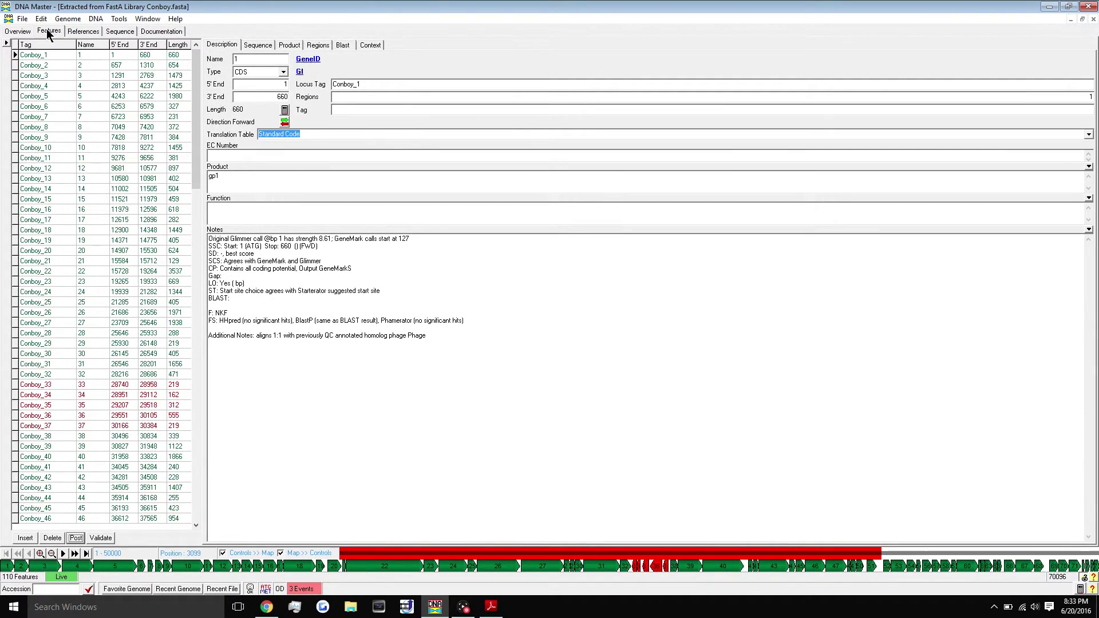
- Recreate the genome documentation from the Feature Table, replacing the existing text
{"action": "left_click", "coordinate": [162, 32]}
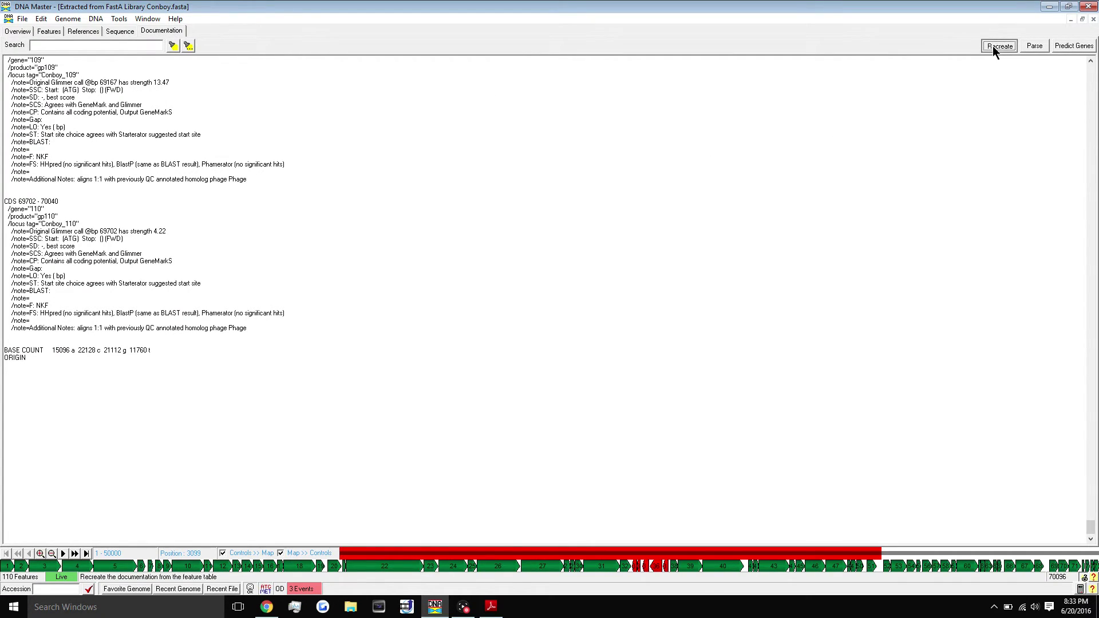
{"action": "left_click", "coordinate": [1007, 47]}
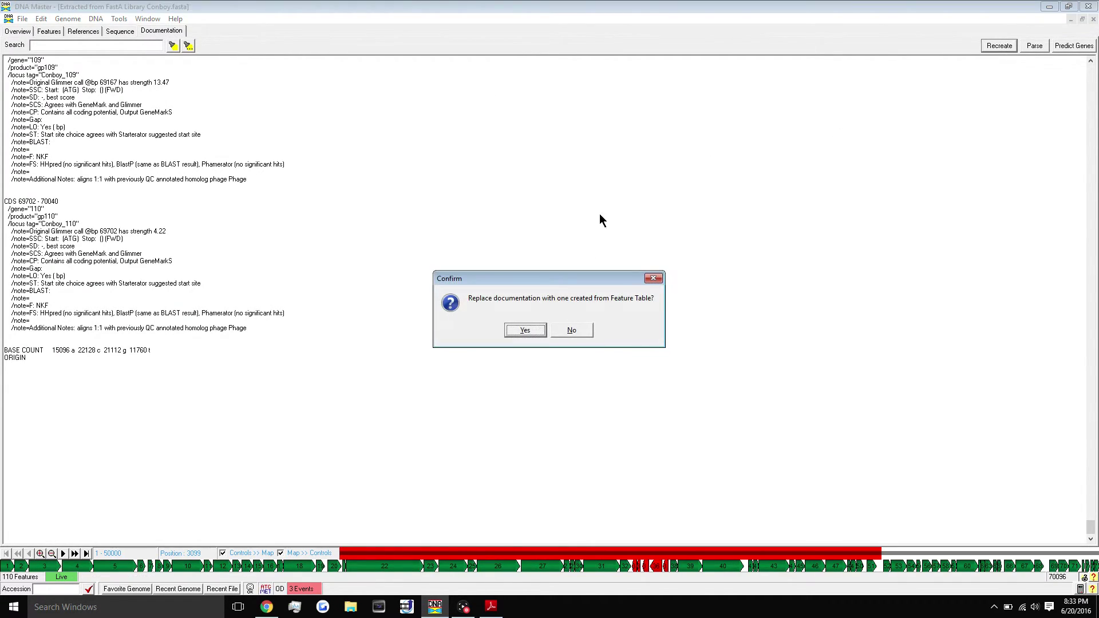
{"action": "left_click", "coordinate": [526, 335]}
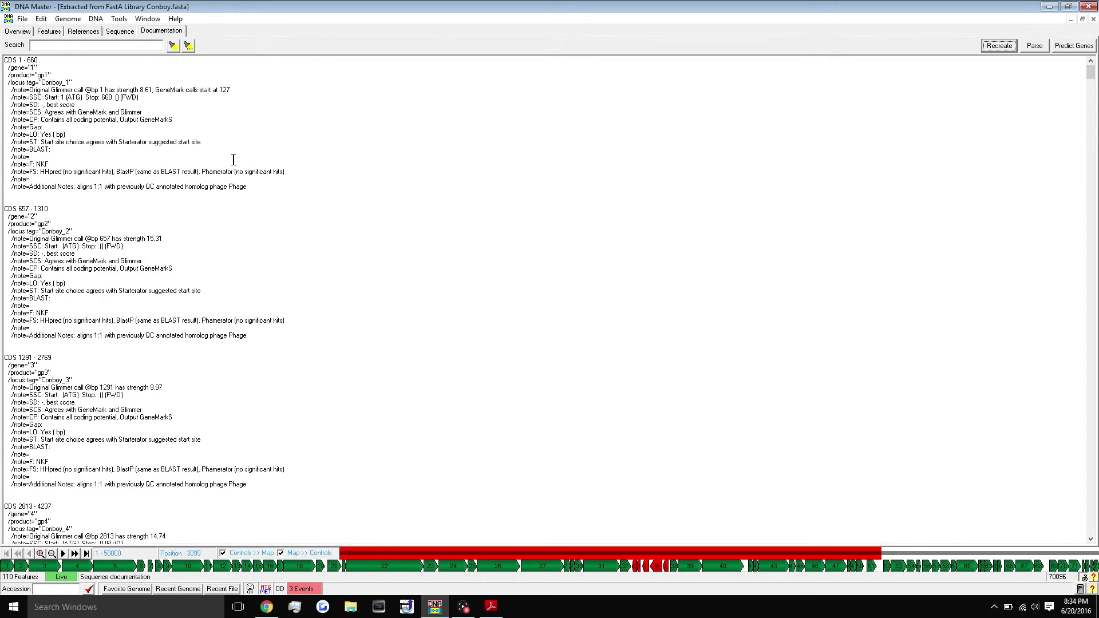
- Start a DNAM5 save, then create and open a new ConboyTutorialPhage folder in Archives
{"action": "left_click", "coordinate": [22, 19]}
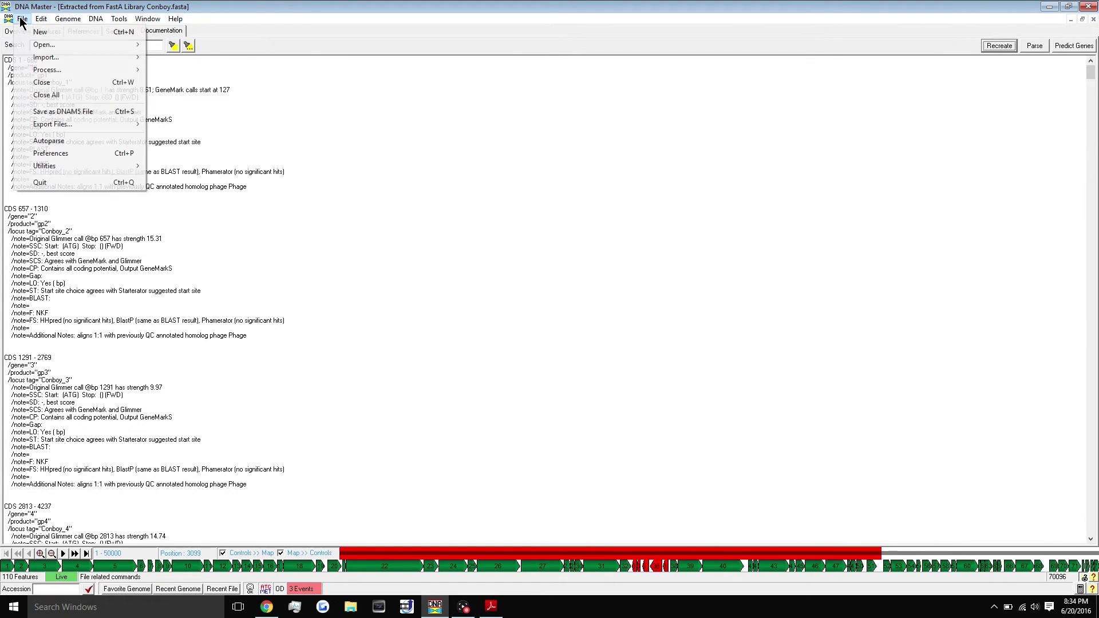
{"action": "left_click", "coordinate": [97, 111]}
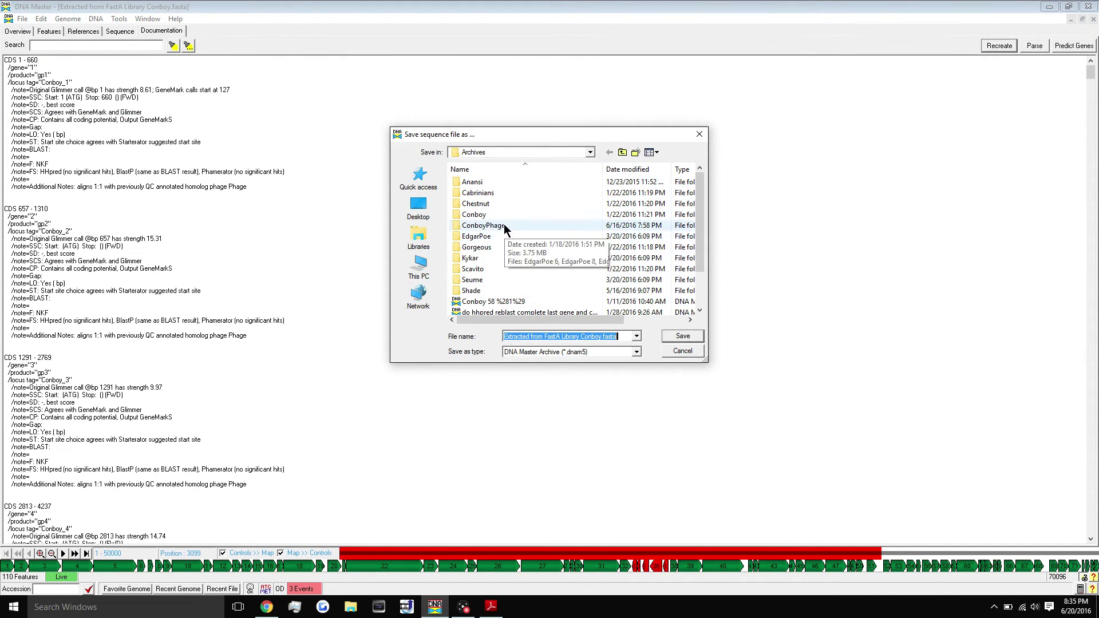
{"action": "left_click", "coordinate": [635, 153]}
{"action": "type", "text": "Conboy"}
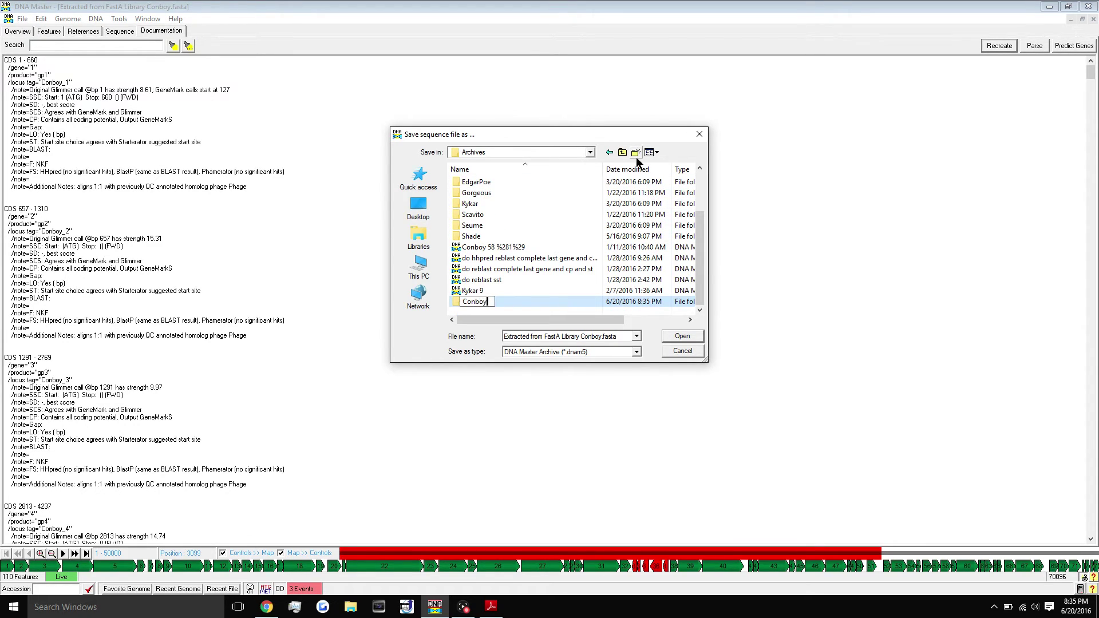
{"action": "type", "text": "TutorialPhage"}
{"action": "key", "text": "Return"}
{"action": "double_click", "coordinate": [507, 304]}
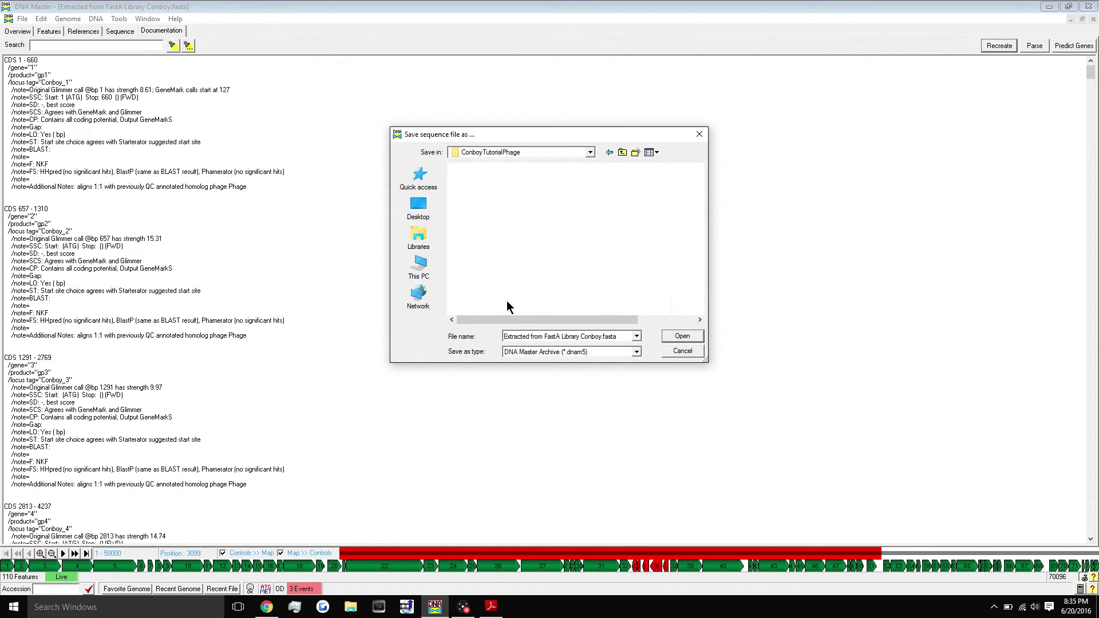
- Replace the default file name and save the genome as 'Conboy 1' in that folder
{"action": "left_click", "coordinate": [620, 335]}
{"action": "key", "text": "ctrl+a"}
{"action": "key", "text": "BackSpace"}
{"action": "type", "text": "C"}
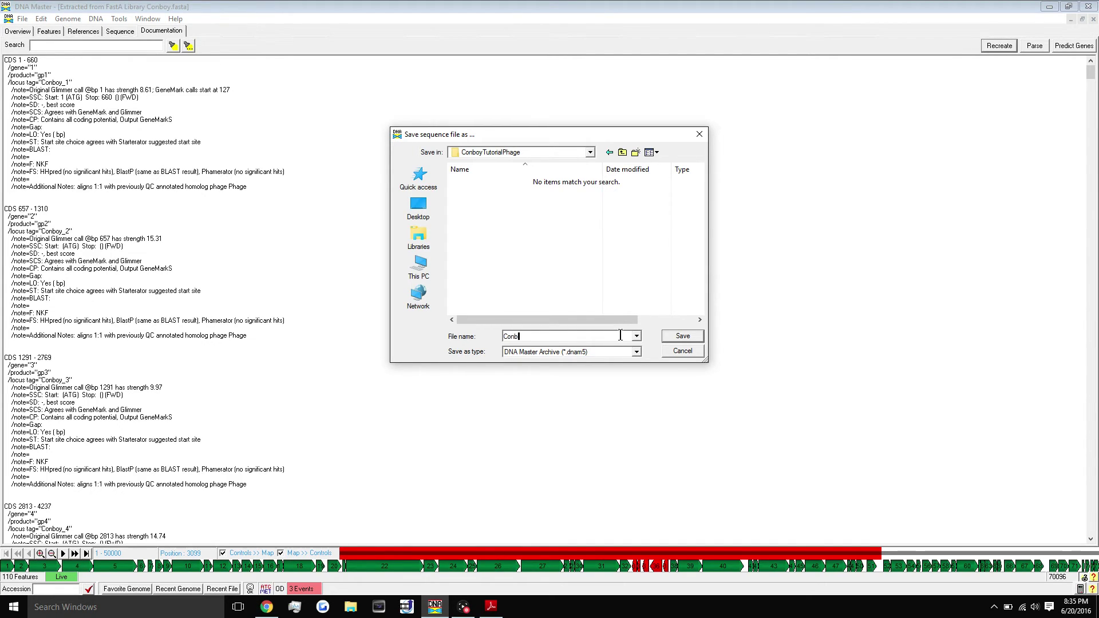
{"action": "type", "text": "onboy 1"}
{"action": "left_click", "coordinate": [503, 336]}
{"action": "key", "text": "Return"}
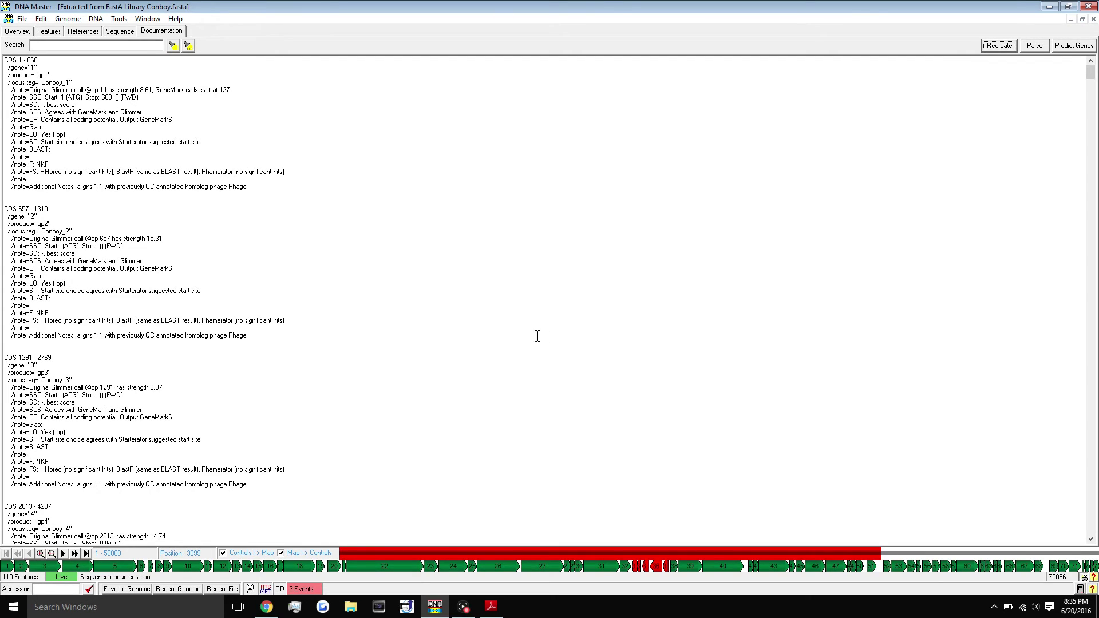
- Add 'asdkfjasd' to Conboy_1's notes on the Features tab and post the change
{"action": "left_click", "coordinate": [50, 31]}
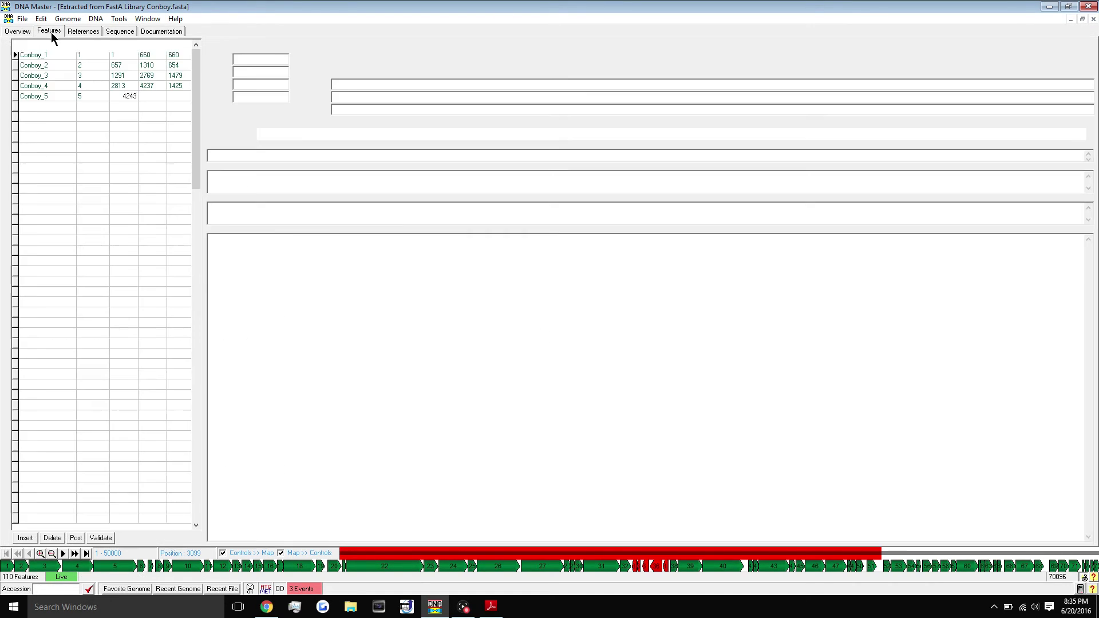
{"action": "type", "text": "asdkfjasd"}
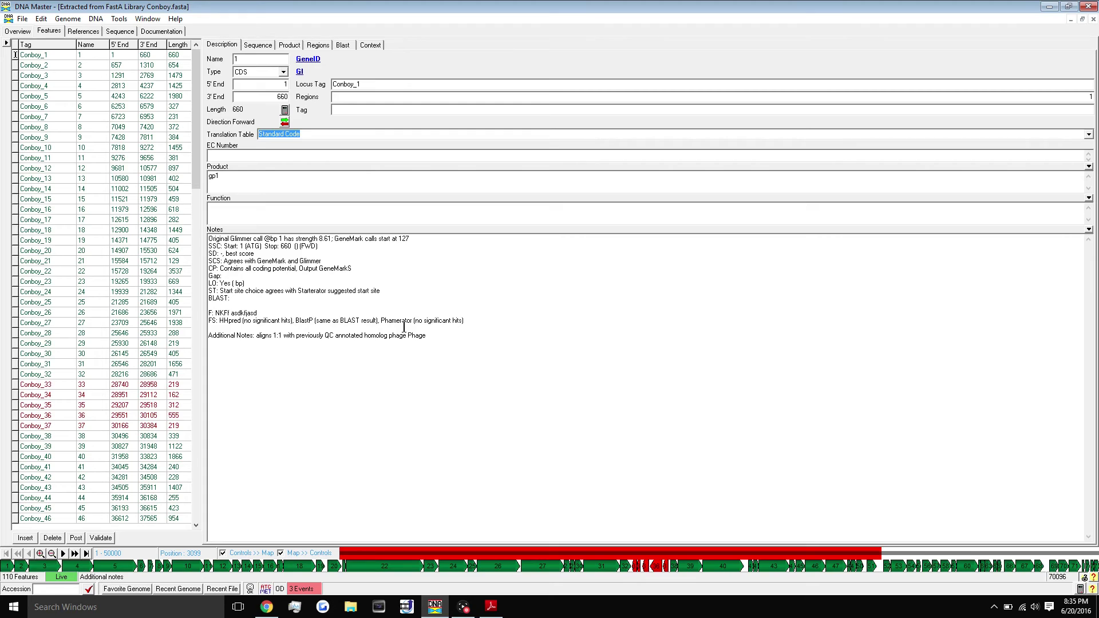
{"action": "left_click", "coordinate": [75, 538]}
- Recreate the documentation so it includes the updated Conboy_1 notes
{"action": "left_click", "coordinate": [161, 31]}
{"action": "left_click", "coordinate": [999, 45]}
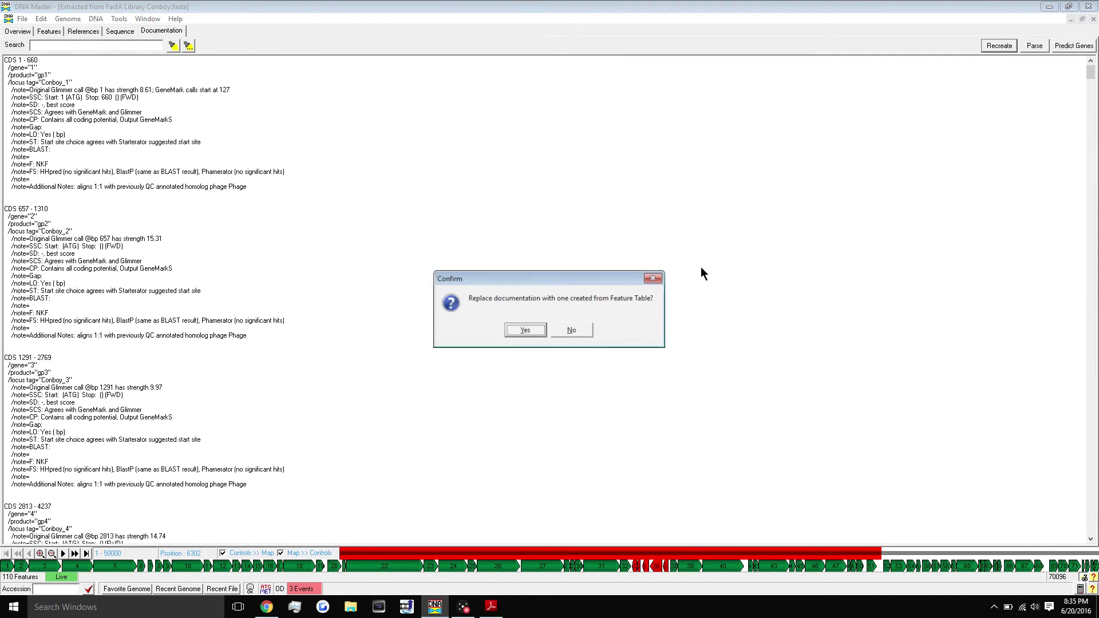
{"action": "left_click", "coordinate": [526, 330]}
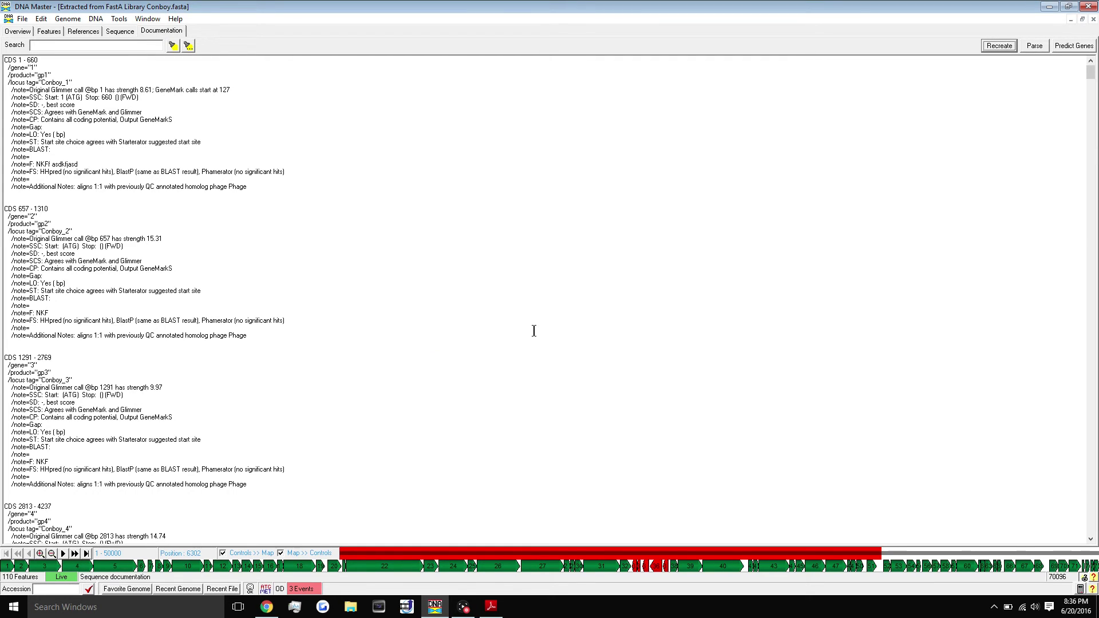
{"action": "left_click", "coordinate": [23, 19]}
- Save another DNAM5 copy named 'Conboy 2' in the ConboyTutorialPhage folder
{"action": "left_click", "coordinate": [74, 111]}
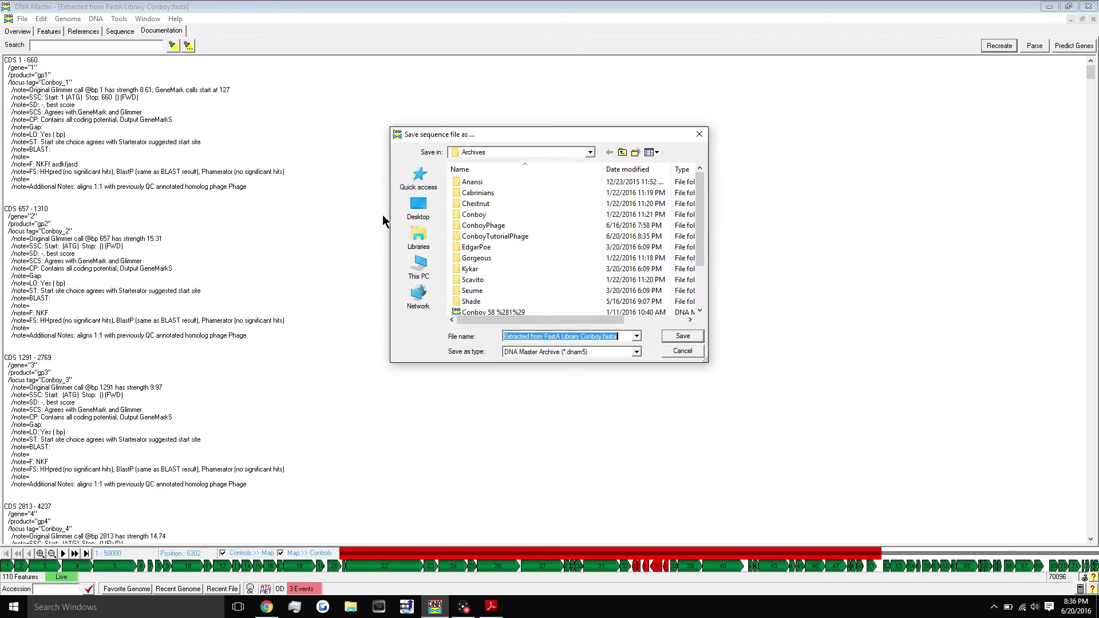
{"action": "double_click", "coordinate": [510, 236]}
{"action": "type", "text": "Conboy"}
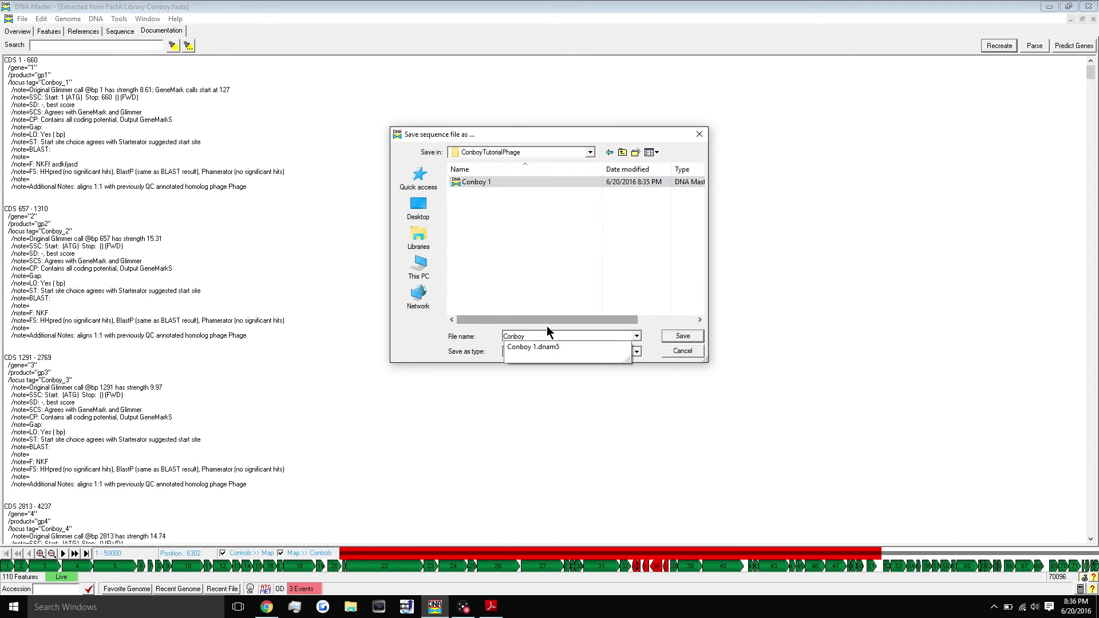
{"action": "type", "text": " 2"}
{"action": "key", "text": "Return"}
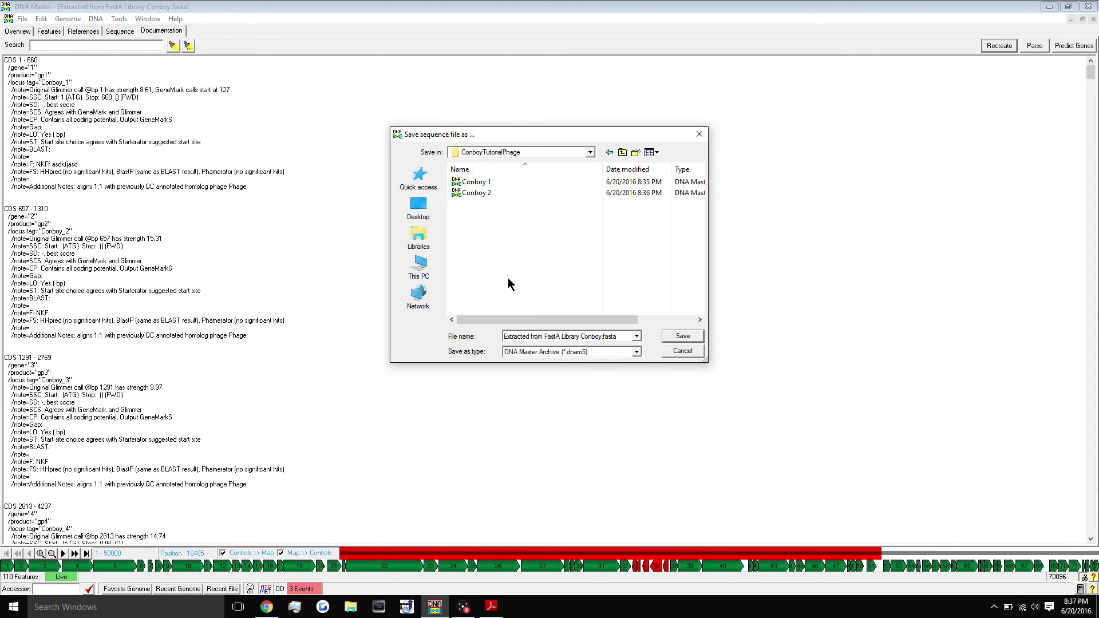
- Check the saved Conboy 2 file's details, then cancel the save dialog
{"action": "left_click", "coordinate": [479, 195]}
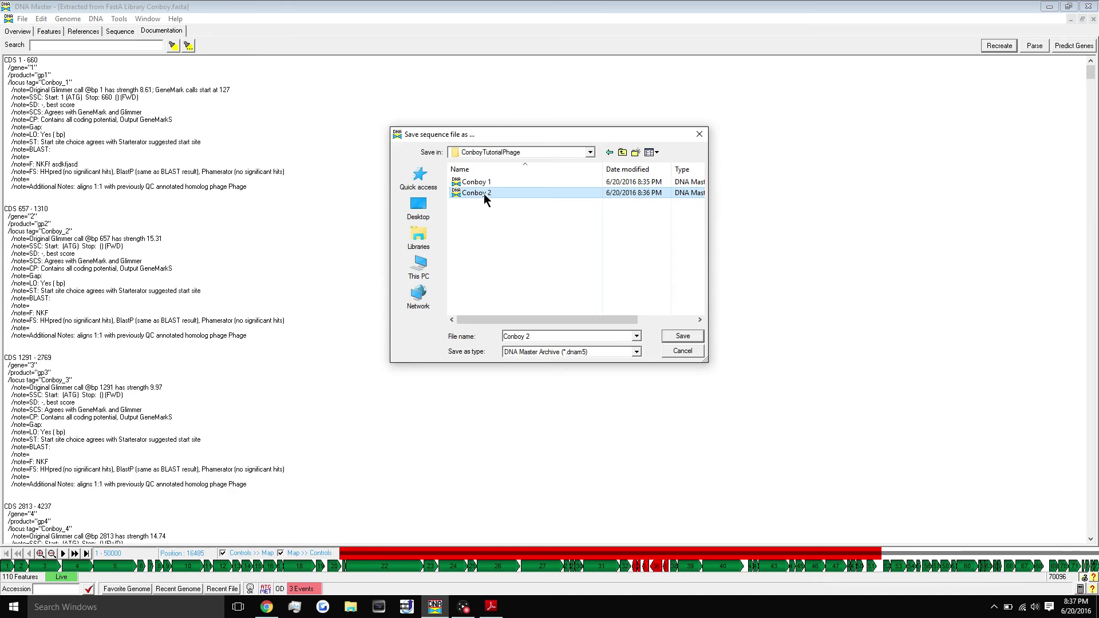
{"action": "left_click", "coordinate": [476, 211]}
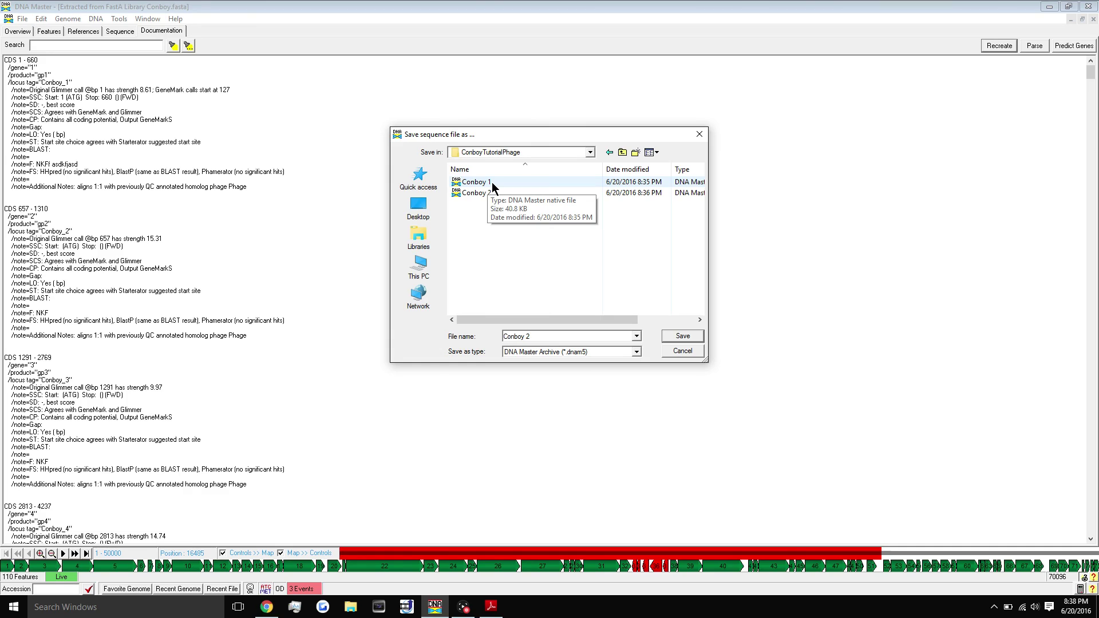
{"action": "left_click", "coordinate": [681, 351]}
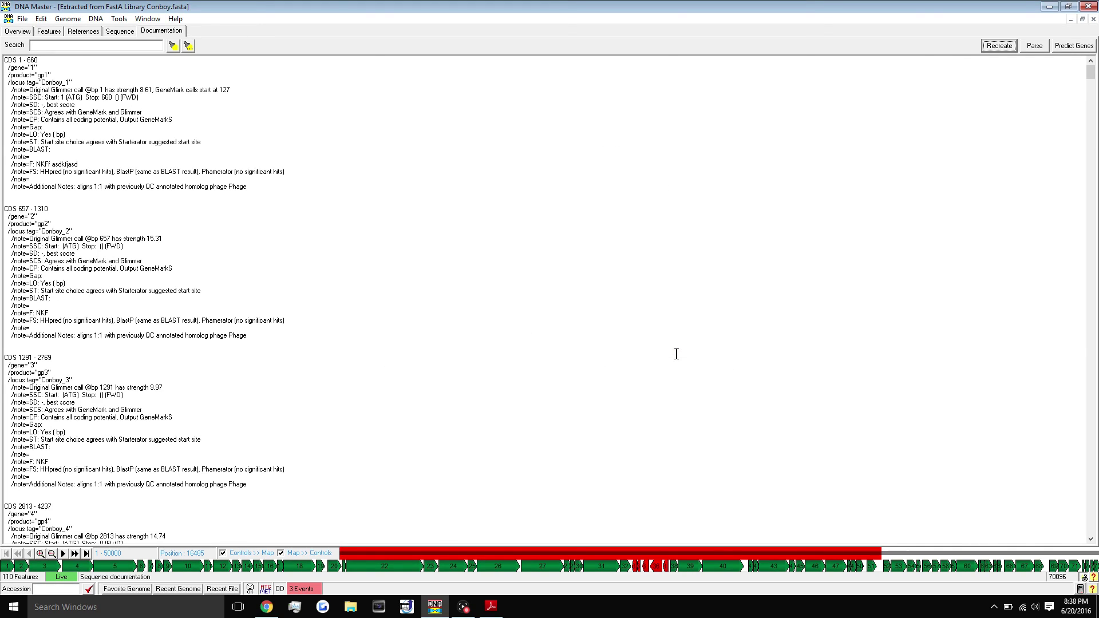